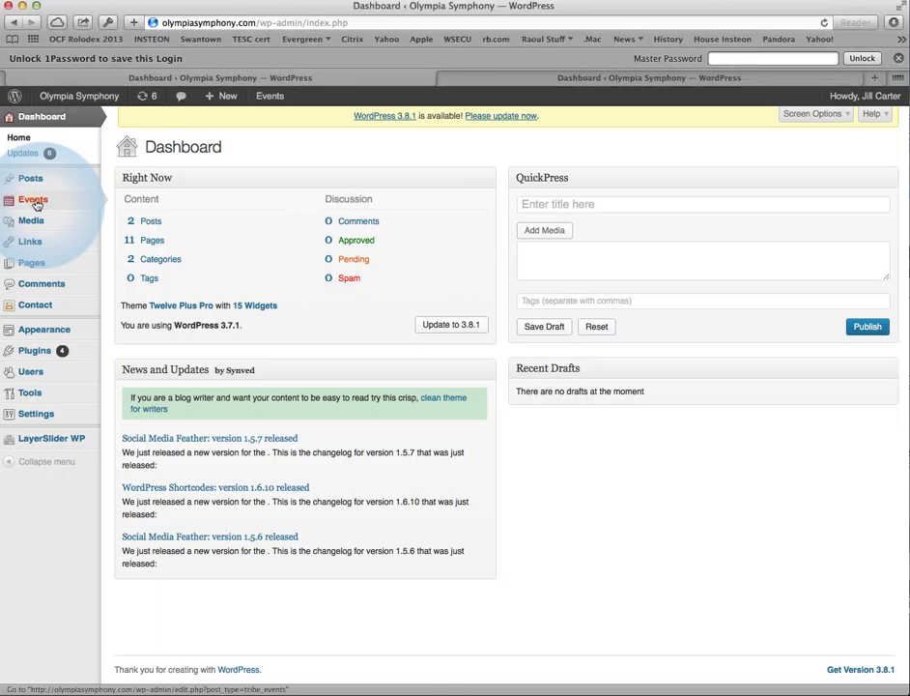
# Step: Add a new event titled "Cool Concert"
pyautogui.moveTo(35, 205)
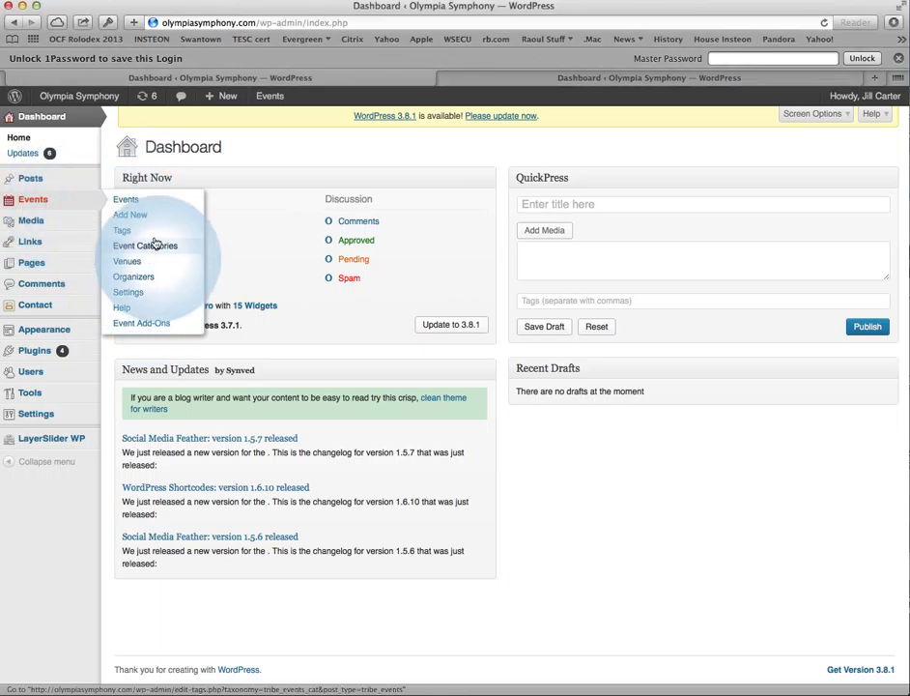
pyautogui.click(130, 217)
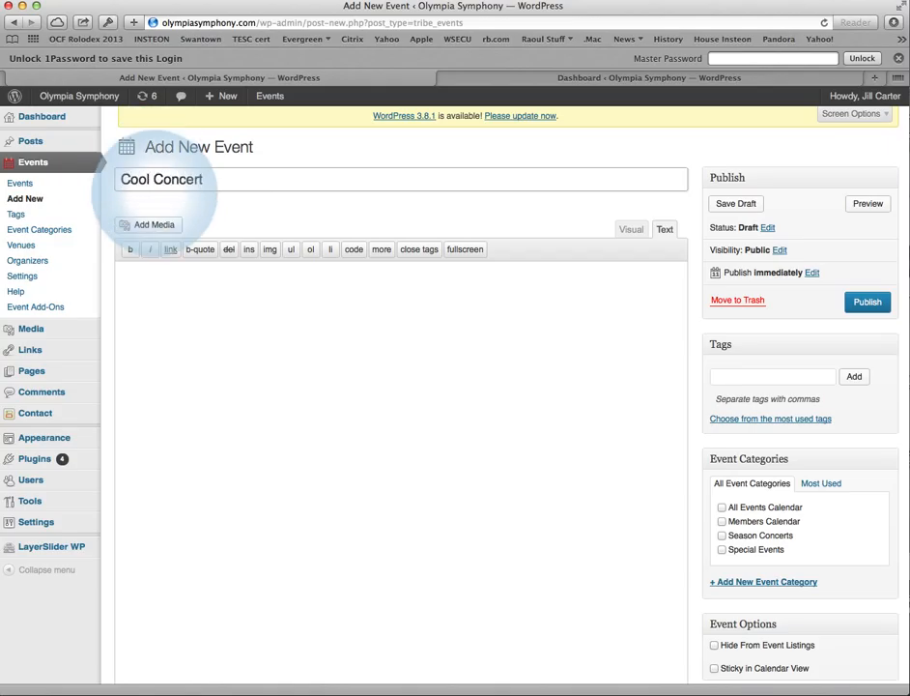
# Step: Enter "text" as the event description and switch the description editor to visual mode
pyautogui.click(194, 320)
pyautogui.write('t')
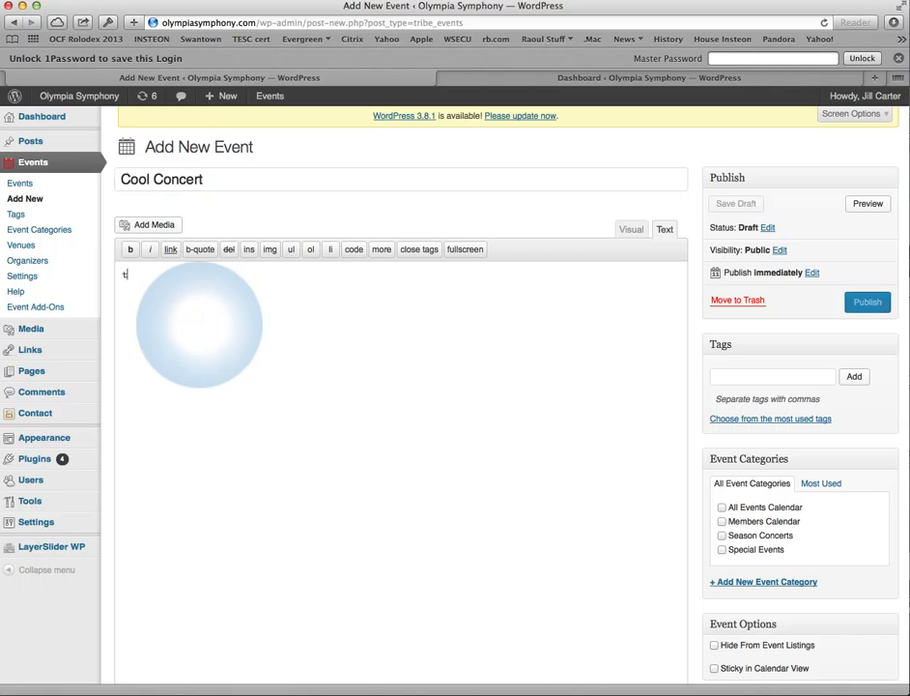
pyautogui.write('ext')
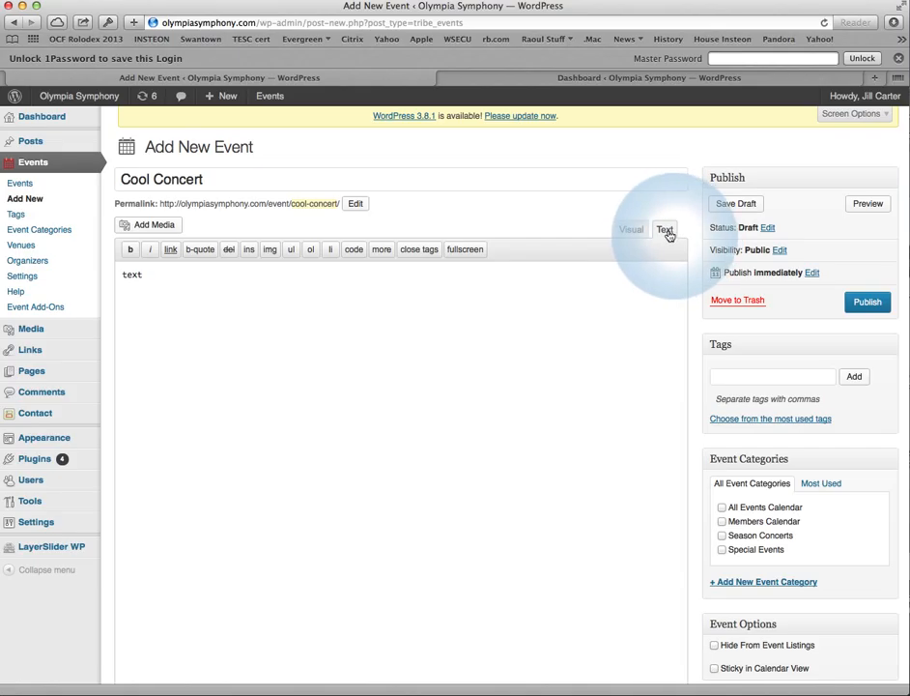
pyautogui.click(633, 232)
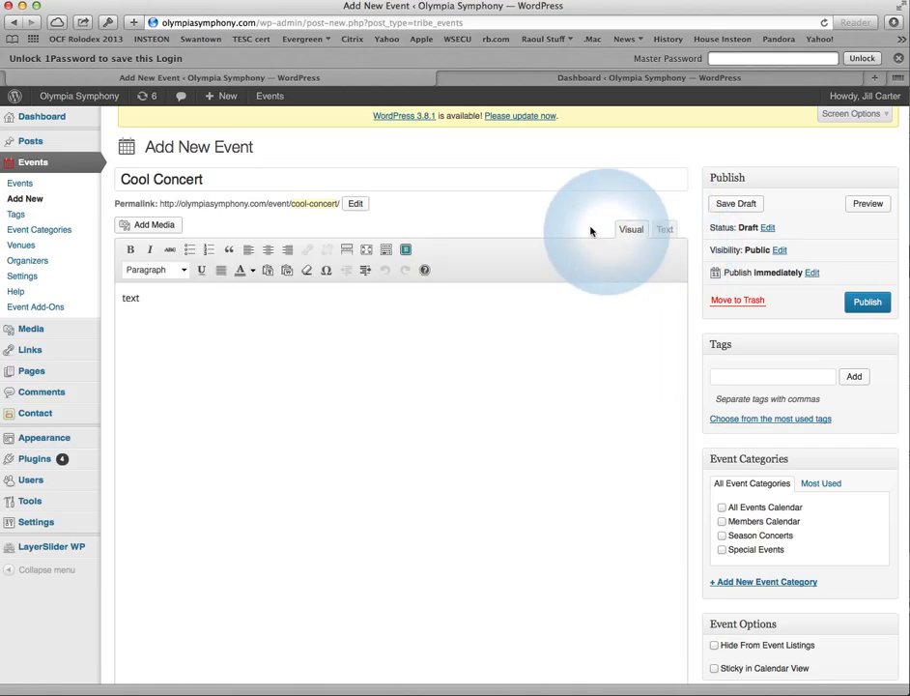
# Step: Set the event's start to 2014-04-01 at 07:00 pm
pyautogui.scroll(-5, 419, 312)
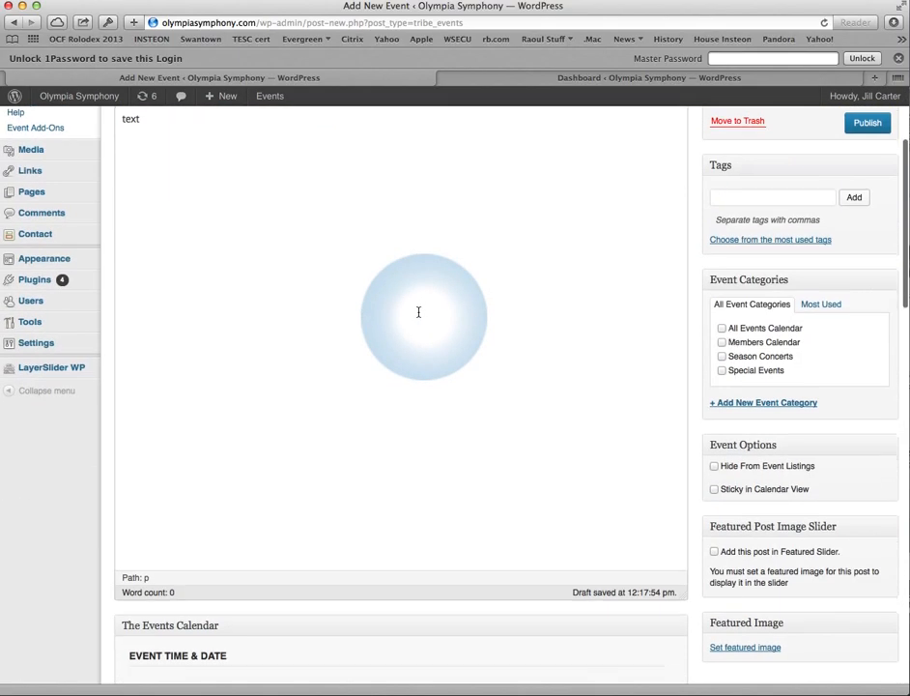
pyautogui.scroll(-3, 418, 311)
pyautogui.scroll(5, 406, 310)
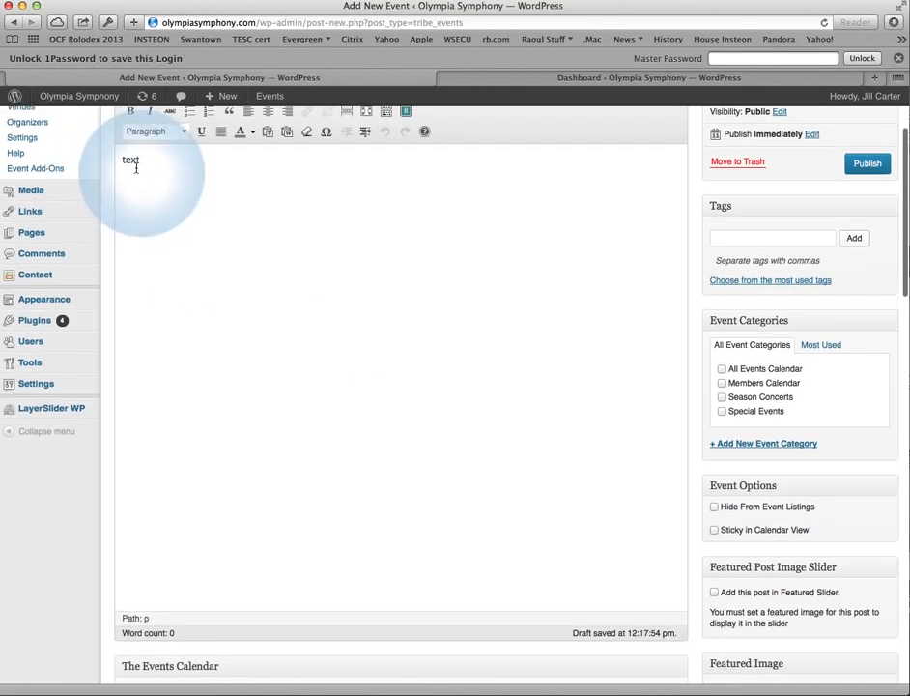
pyautogui.scroll(-4, 139, 170)
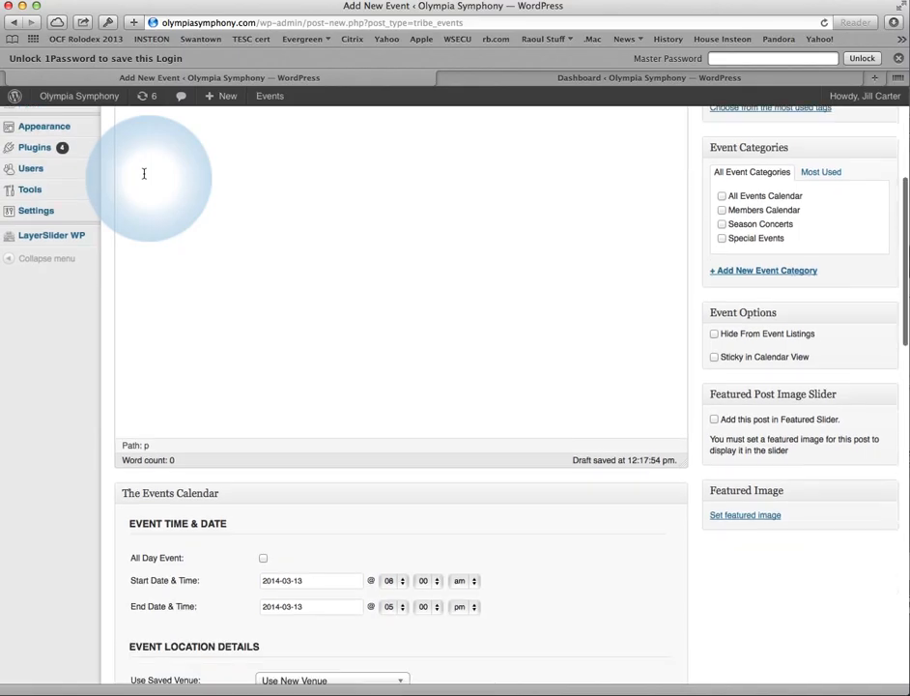
pyautogui.scroll(-4, 250, 510)
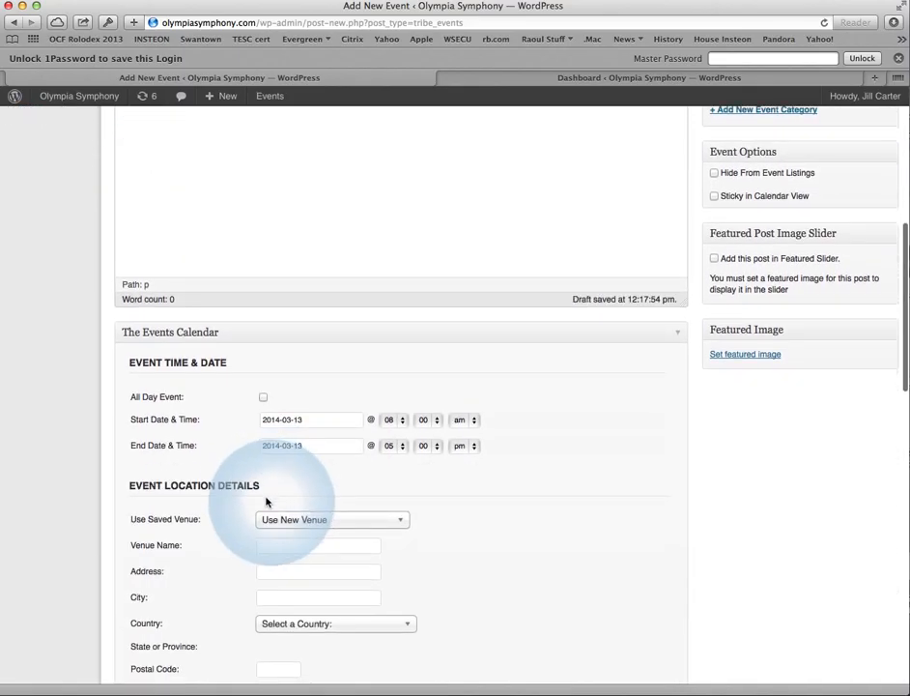
pyautogui.scroll(-2, 267, 501)
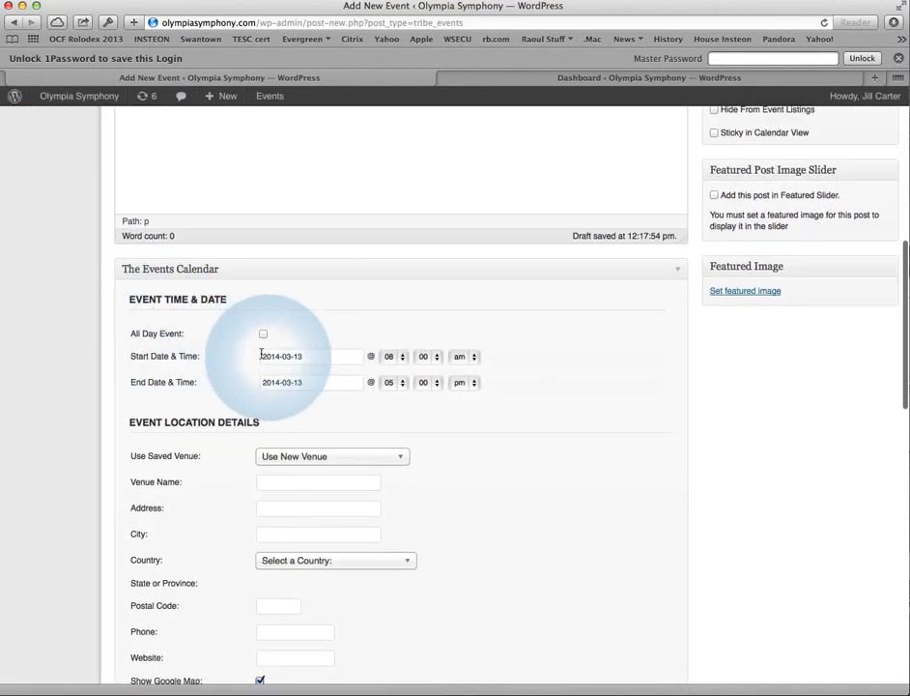
pyautogui.click(320, 358)
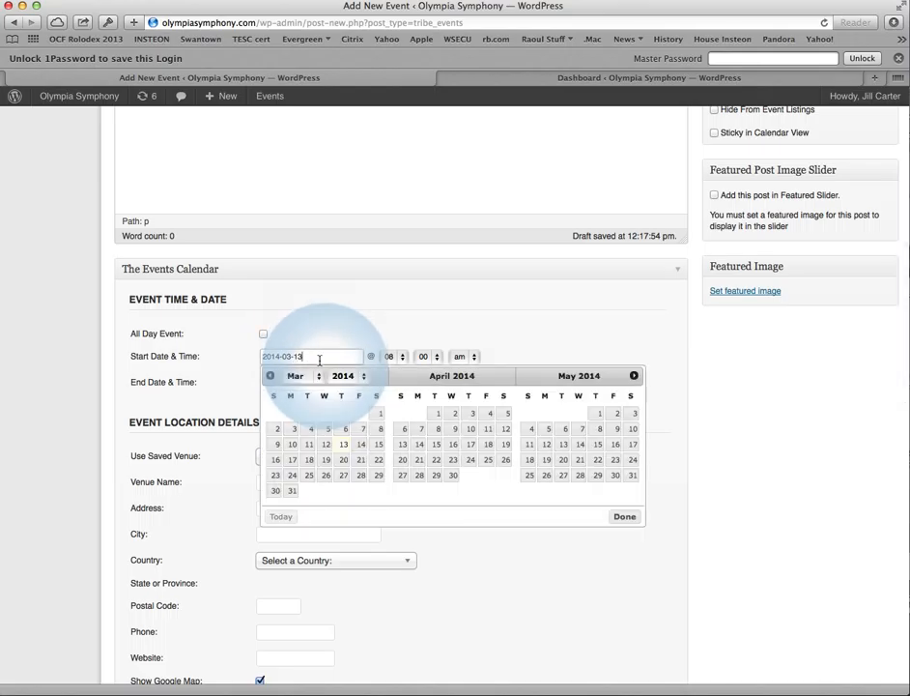
pyautogui.click(437, 414)
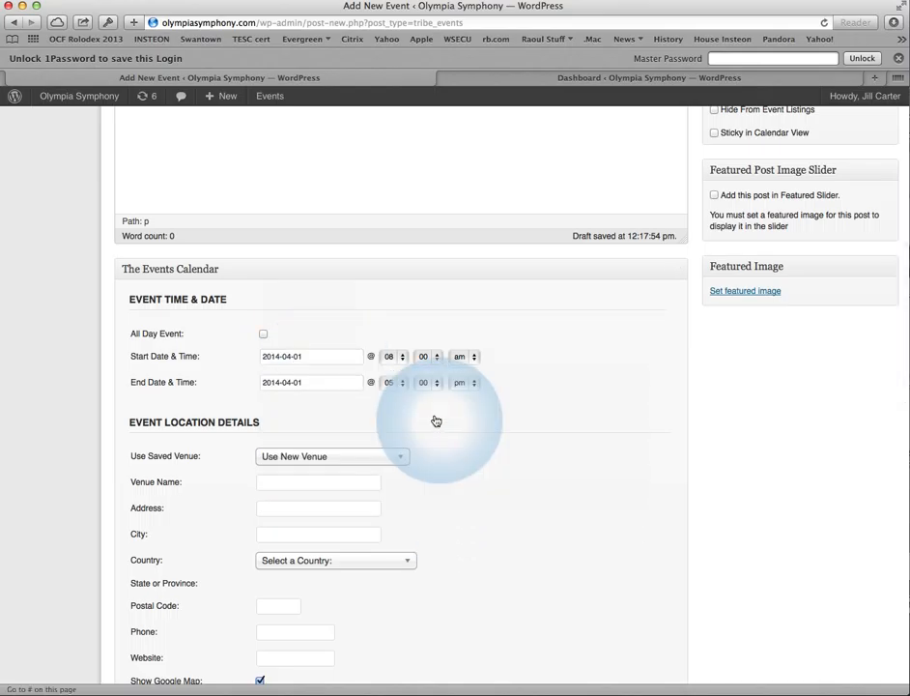
pyautogui.scroll(1, 402, 361)
pyautogui.click(402, 359)
pyautogui.click(394, 351)
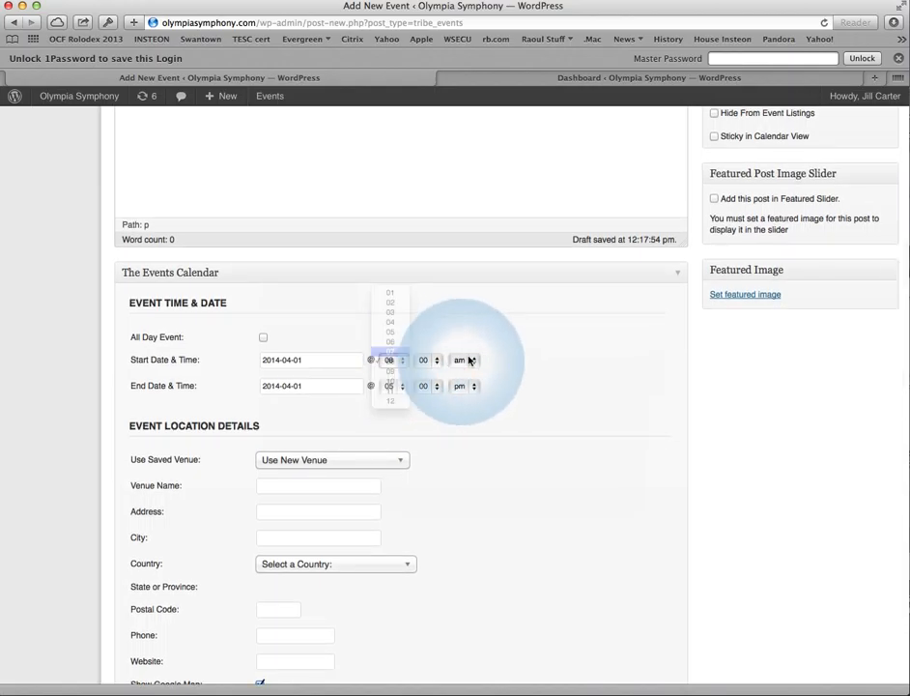
pyautogui.click(463, 360)
pyautogui.click(471, 371)
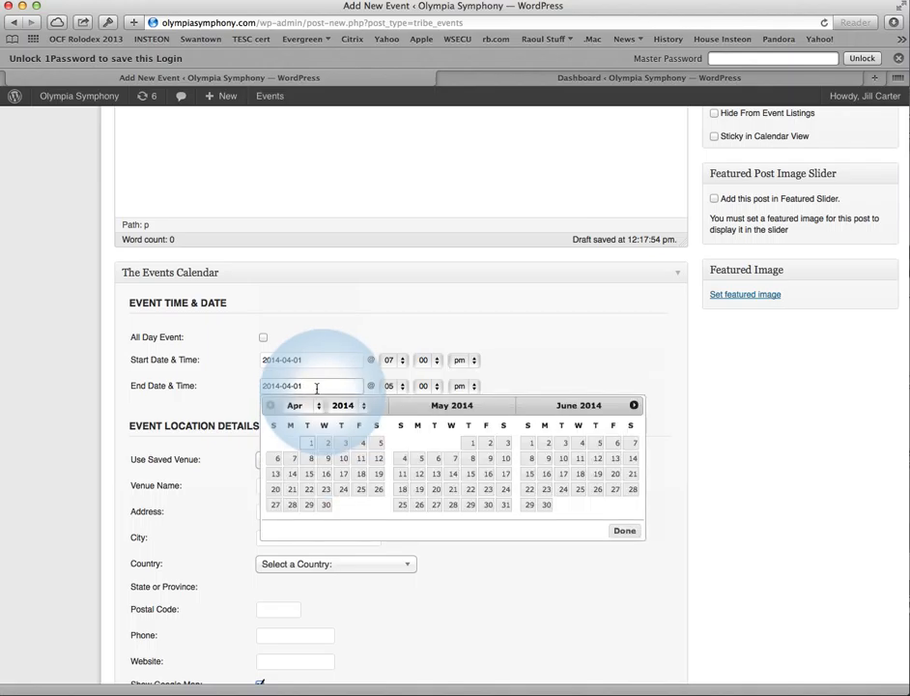
# Step: Set the event's end to 2014-04-01 at 10:00 pm
pyautogui.click(305, 443)
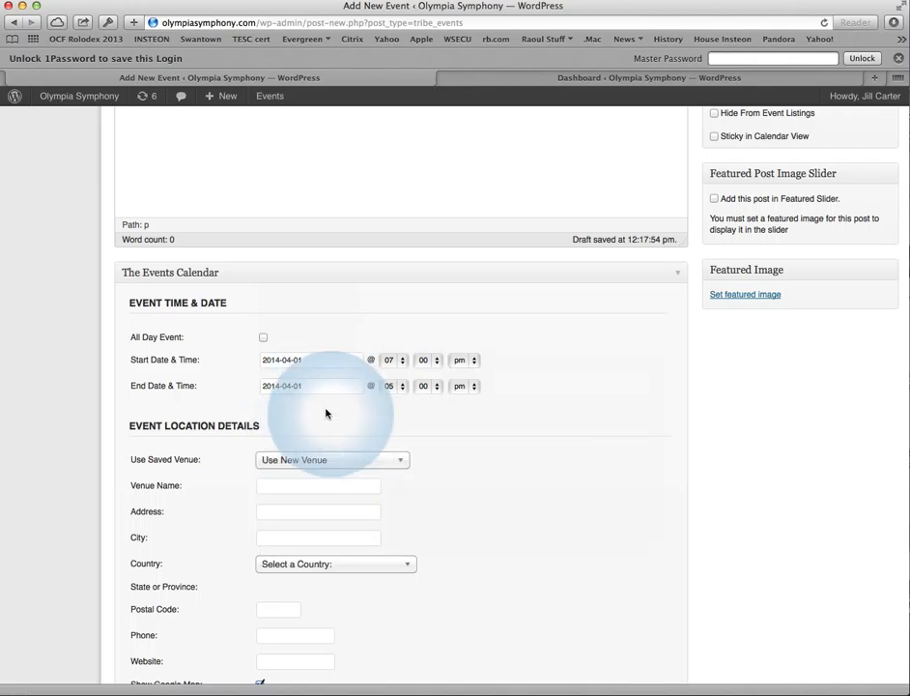
pyautogui.click(392, 386)
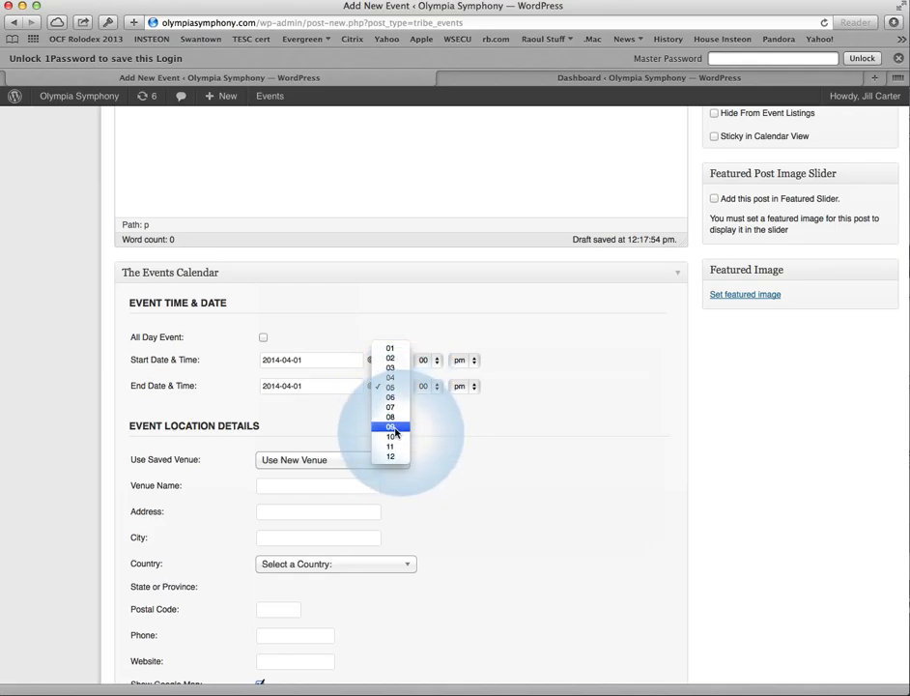
pyautogui.click(392, 436)
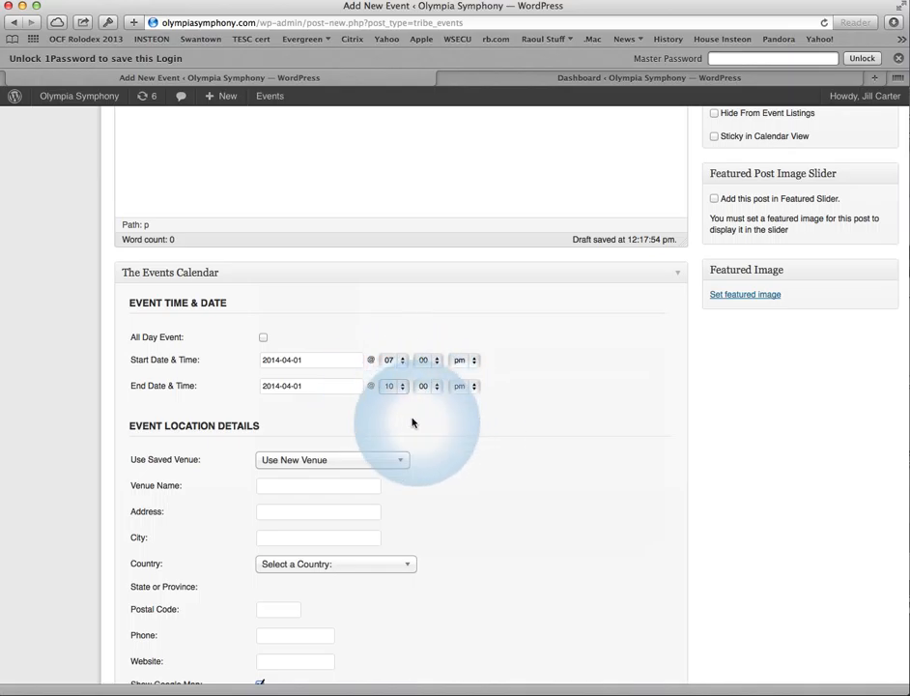
# Step: Choose the saved venue Washington Center for the Performing Arts and the saved organizer Olympia Symphony for the event
pyautogui.scroll(-4, 412, 422)
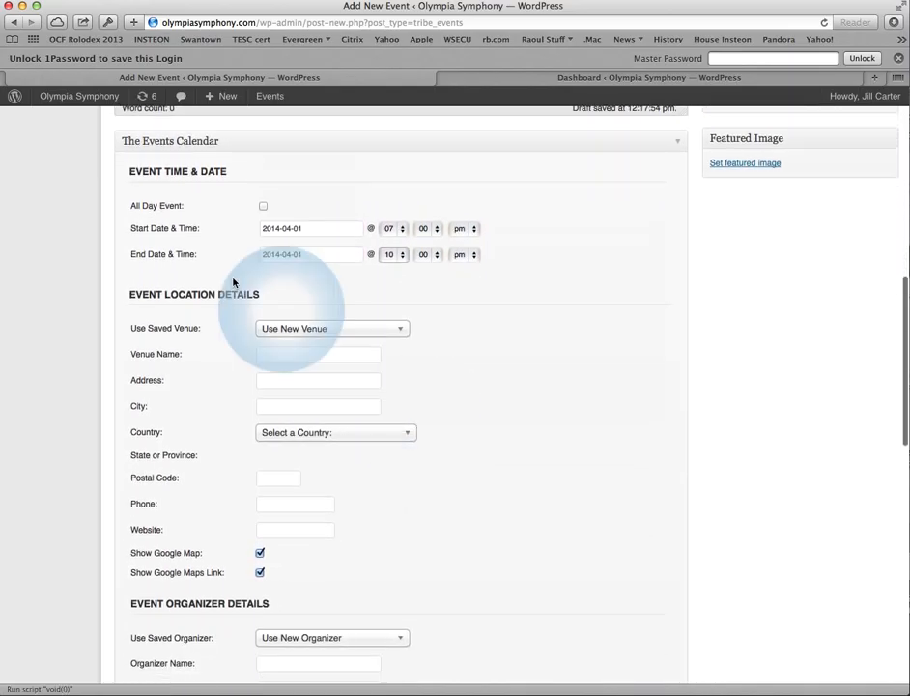
pyautogui.click(341, 330)
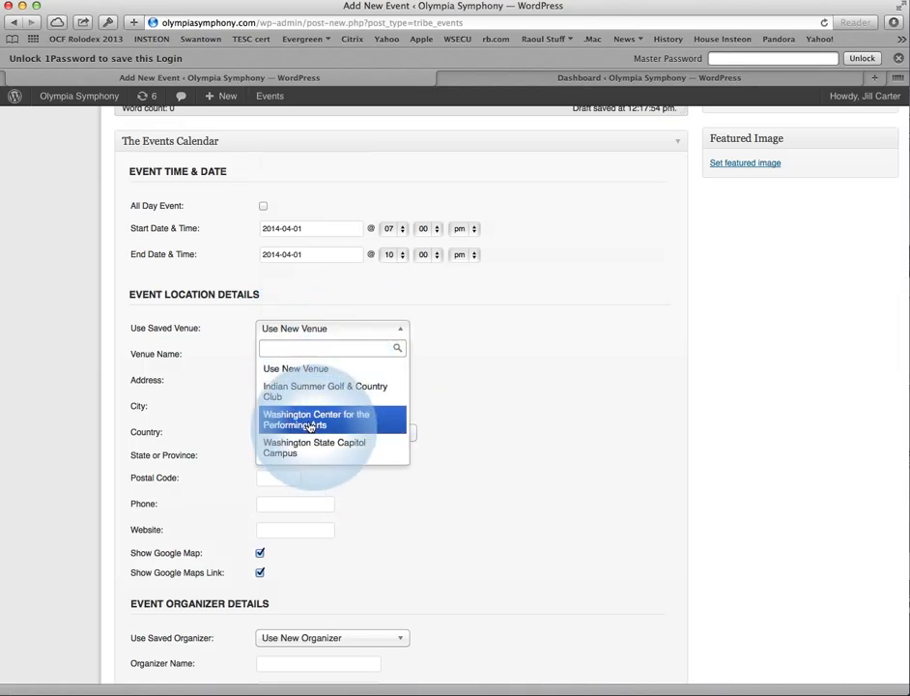
pyautogui.click(309, 425)
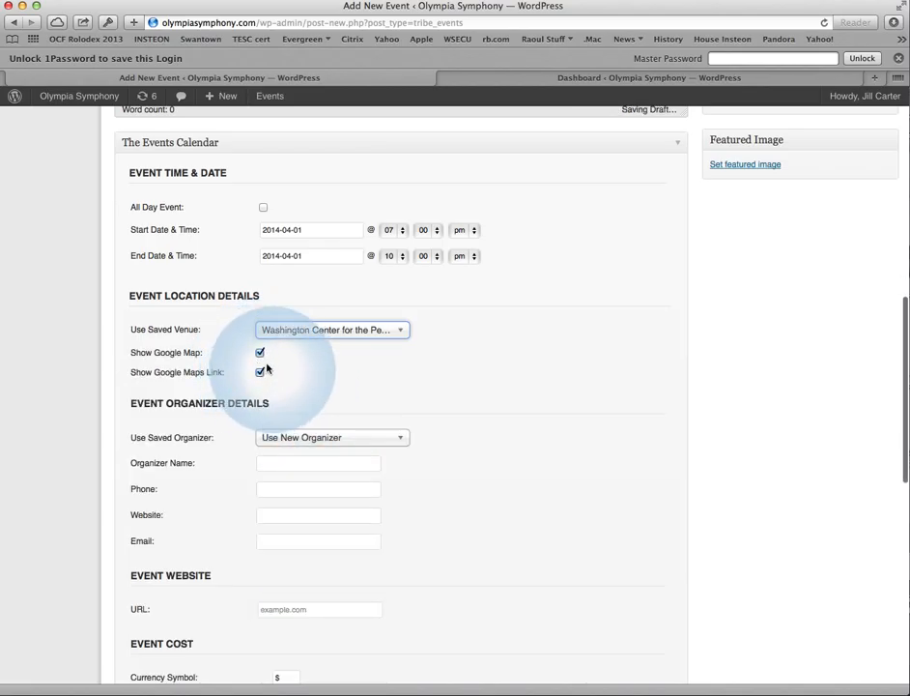
pyautogui.scroll(-2, 416, 388)
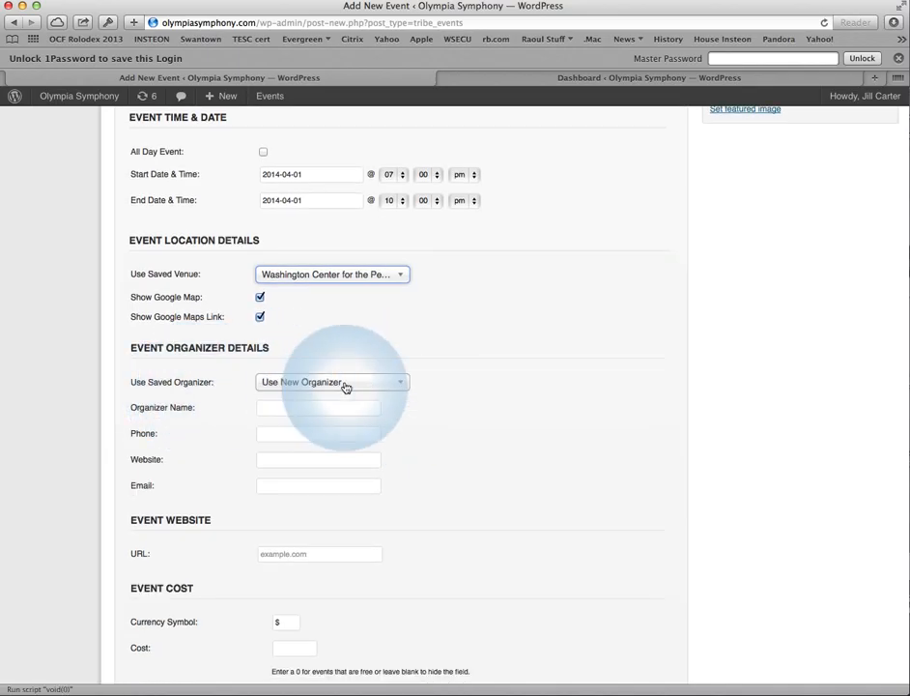
pyautogui.click(368, 386)
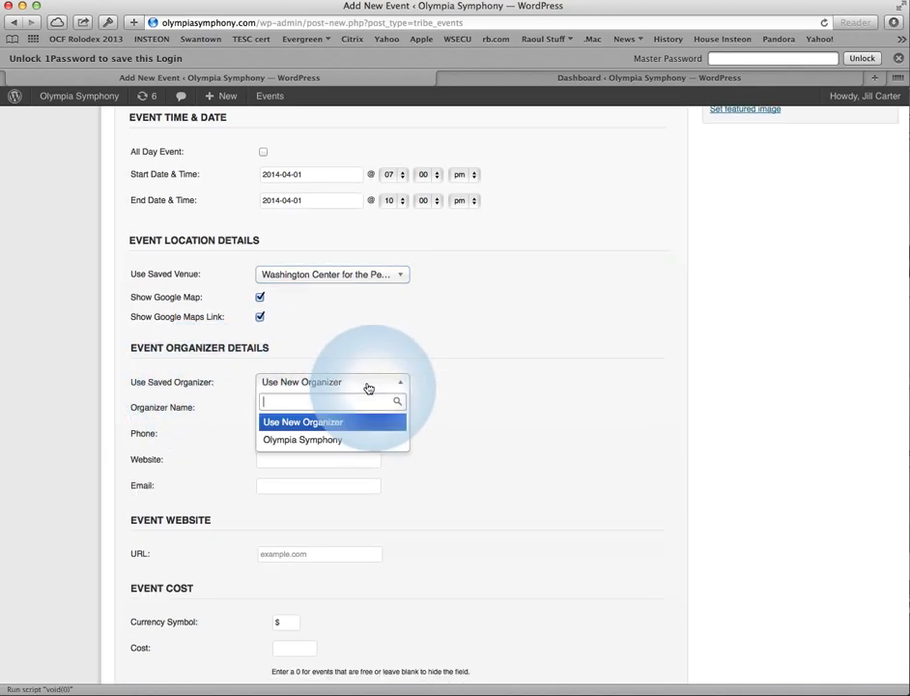
pyautogui.click(311, 442)
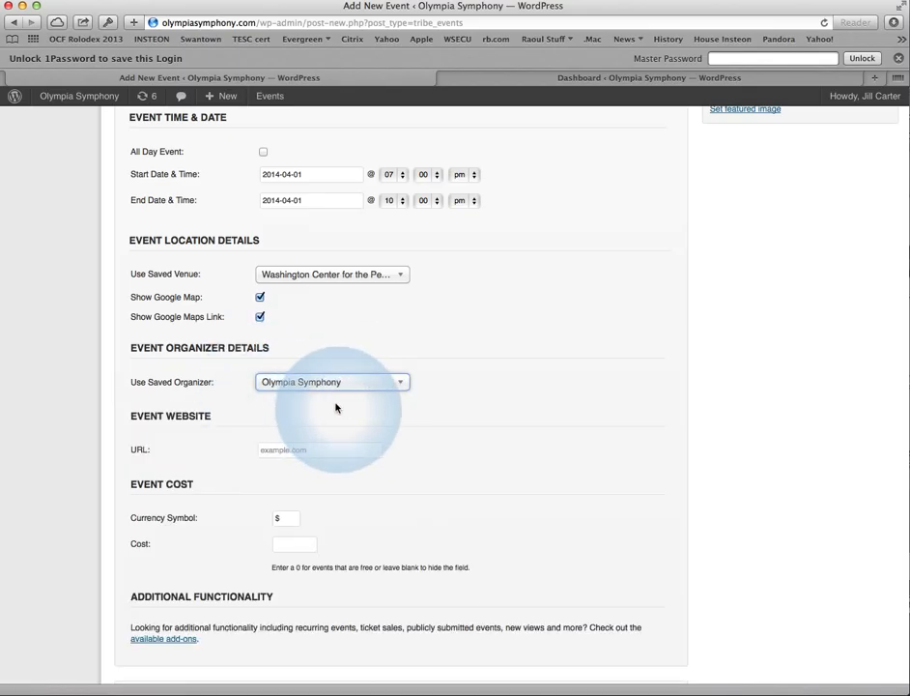
# Step: Enter 25-$45 as the event cost
pyautogui.scroll(-5, 336, 408)
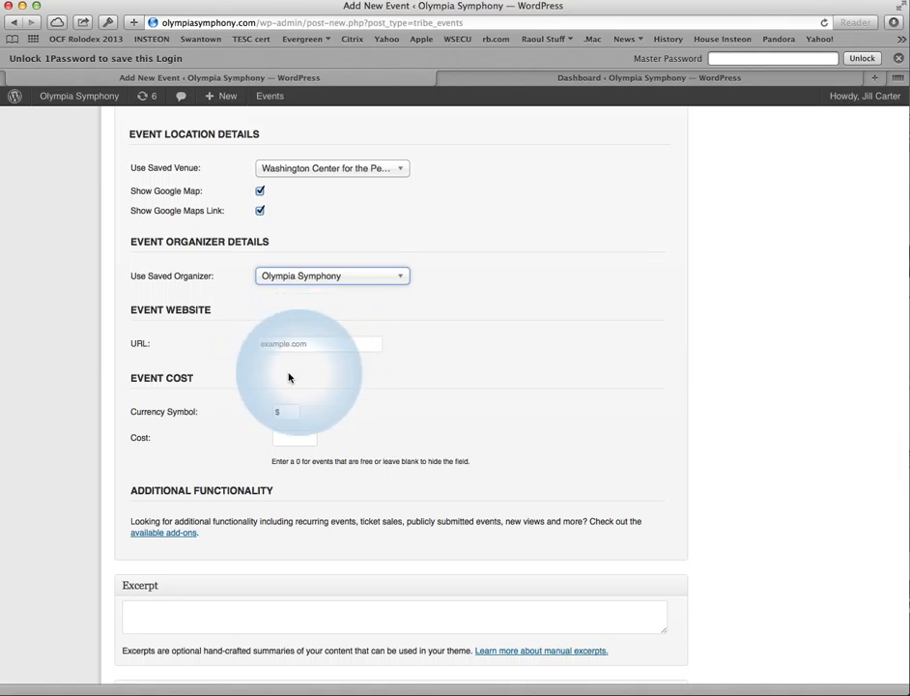
pyautogui.scroll(-3, 288, 377)
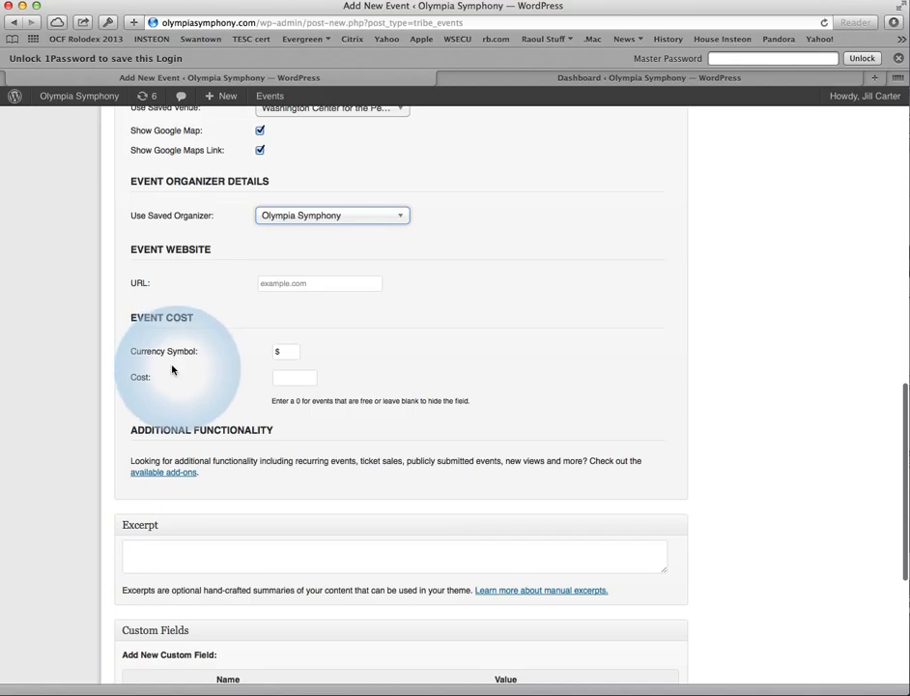
pyautogui.click(284, 377)
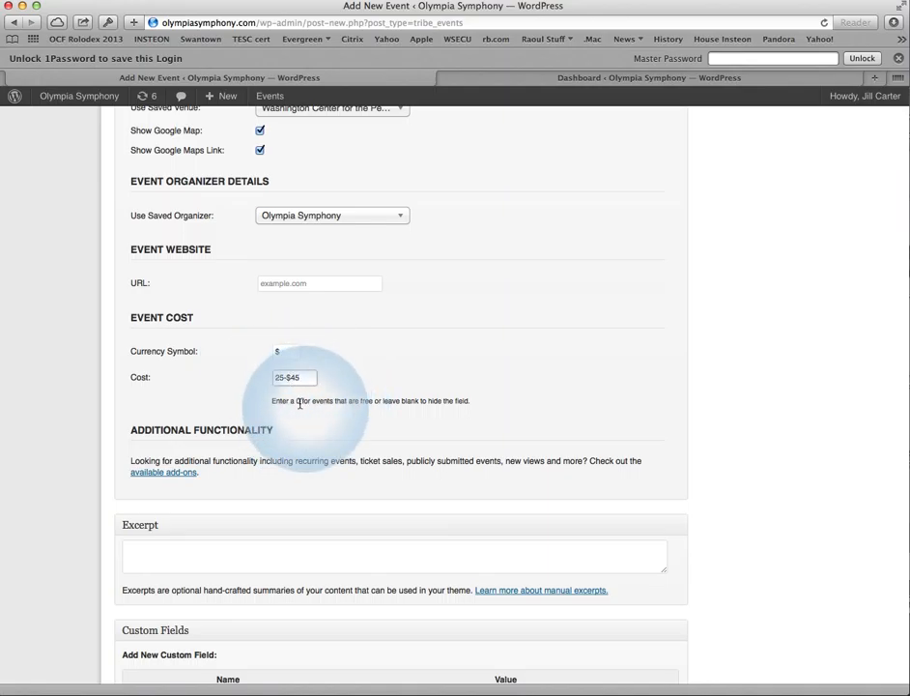
# Step: Write "This is really cool Concert." as the event's excerpt
pyautogui.scroll(-2, 299, 403)
pyautogui.scroll(-1, 300, 406)
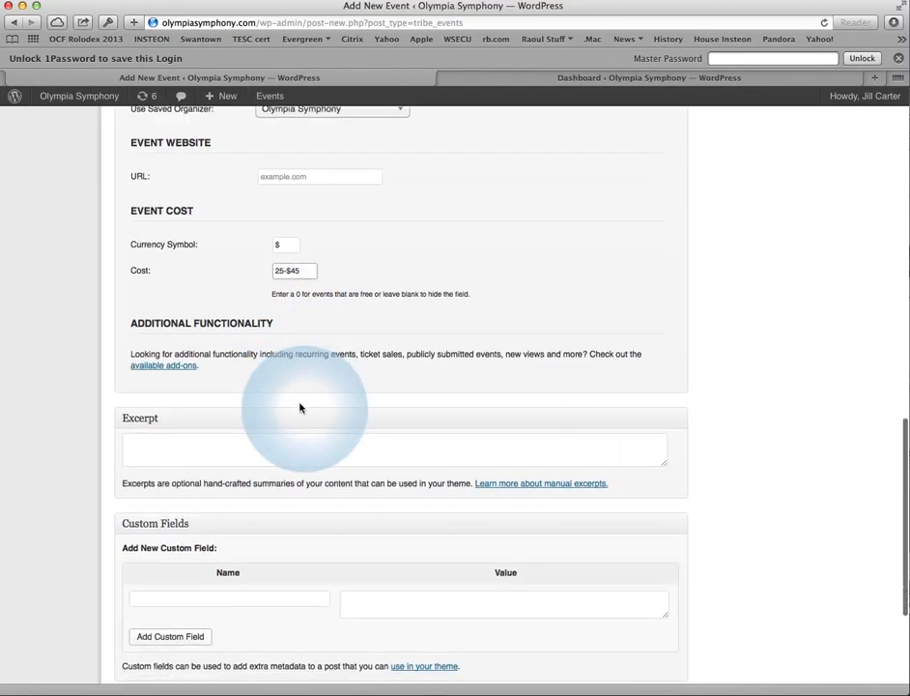
pyautogui.click(259, 435)
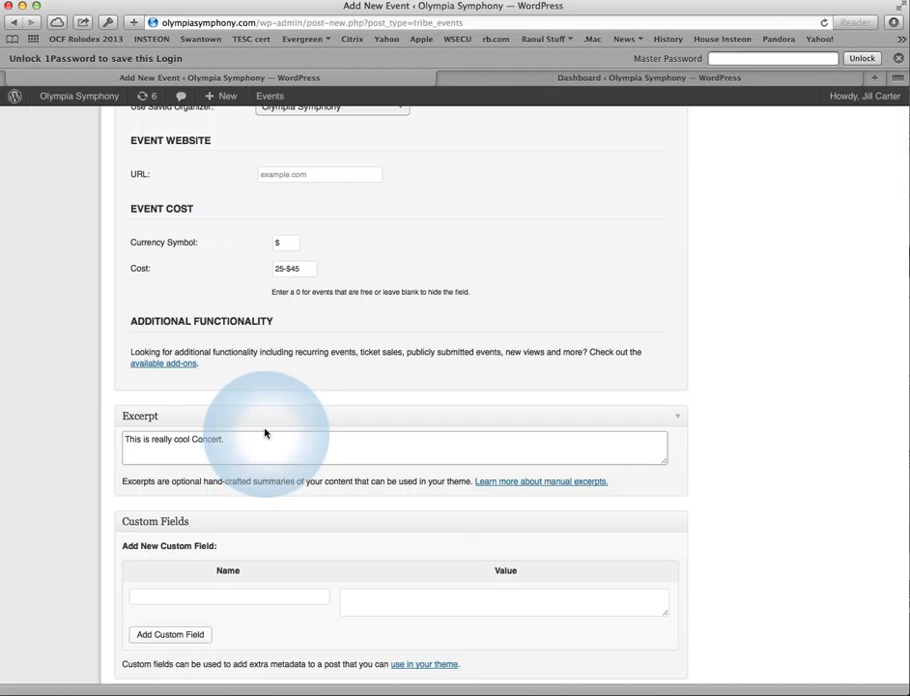
# Step: Review the remaining event settings, including custom fields, discussion, author, featured image, featured slider, event options and event categories
pyautogui.scroll(-3, 266, 433)
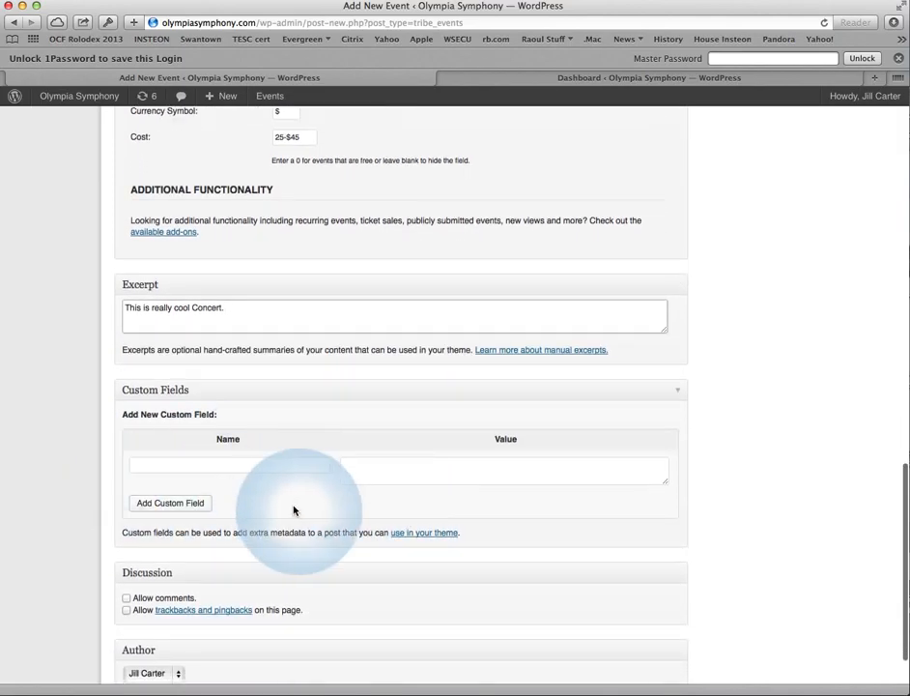
pyautogui.scroll(-2, 293, 510)
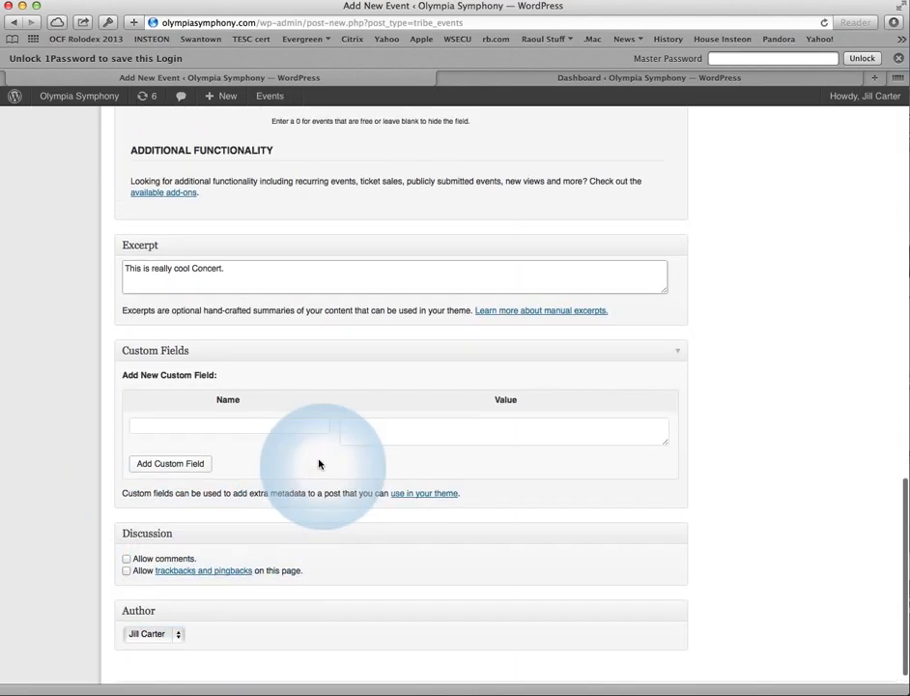
pyautogui.scroll(15, 319, 464)
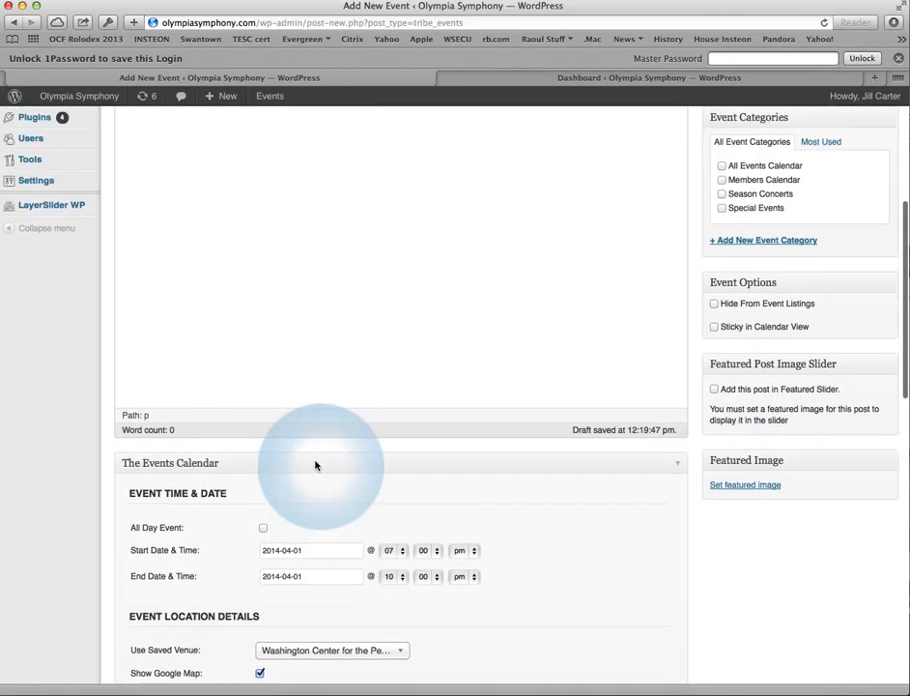
pyautogui.scroll(3, 315, 465)
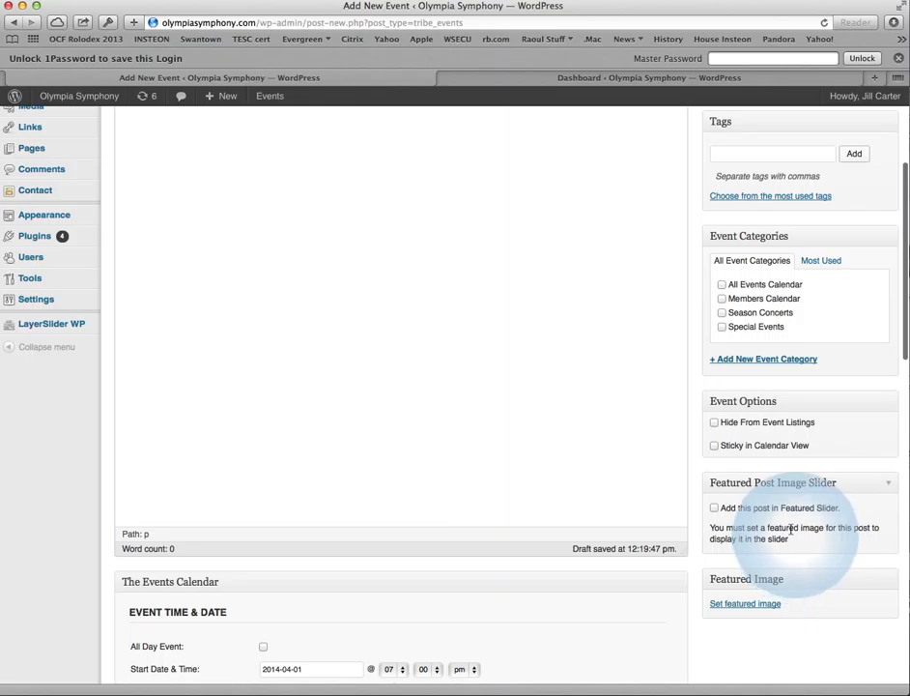
pyautogui.scroll(1, 773, 560)
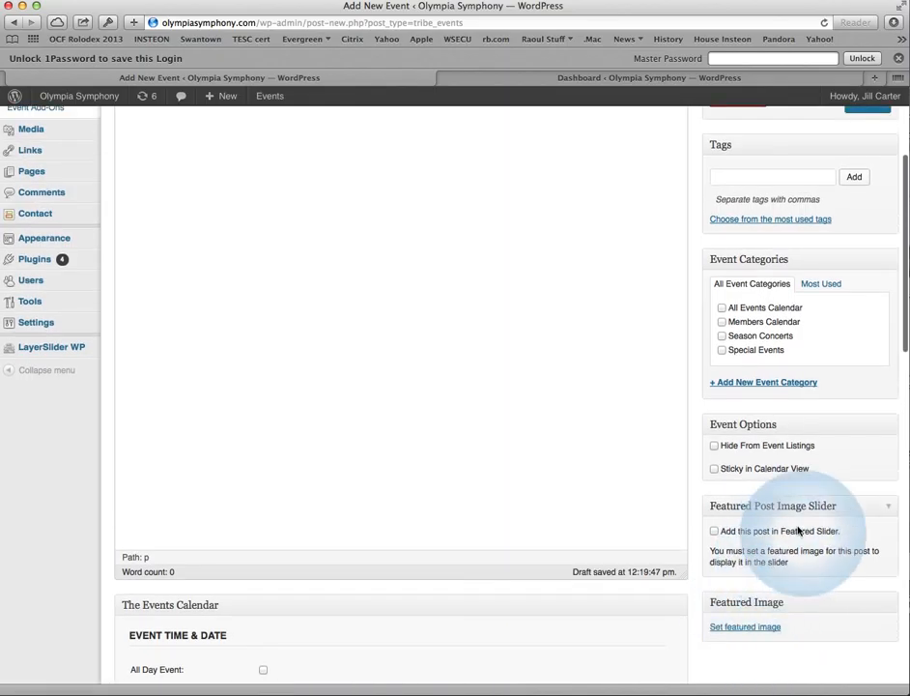
pyautogui.scroll(2, 761, 524)
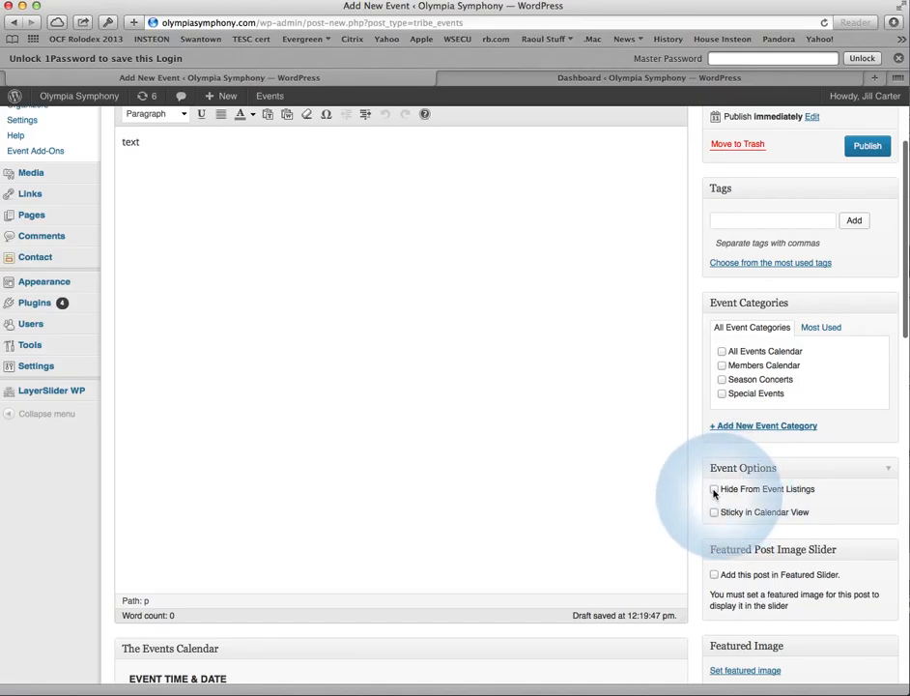
pyautogui.scroll(2, 807, 511)
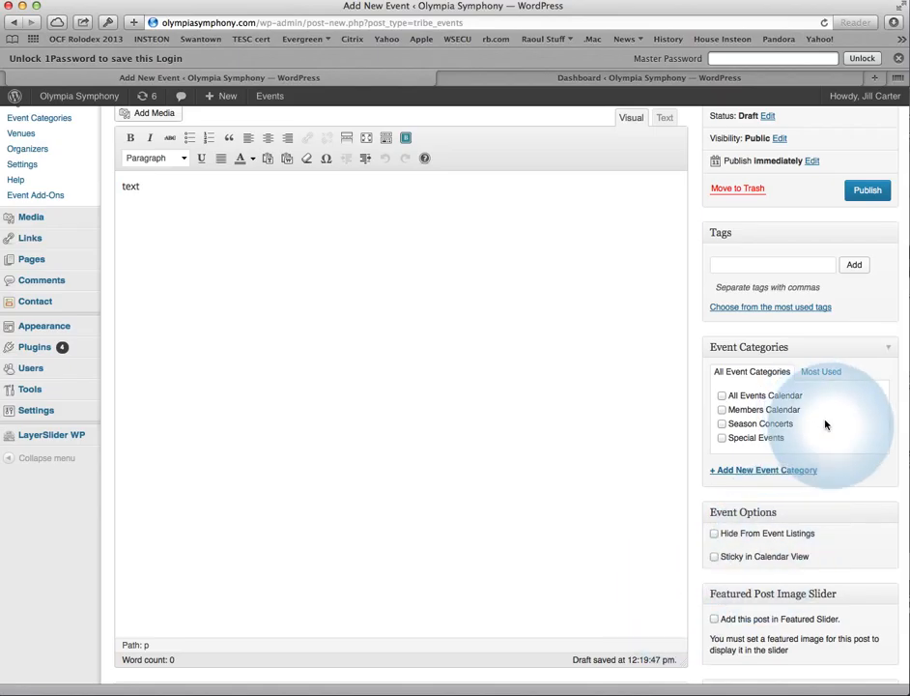
# Step: Assign Cool Concert to the All Events Calendar, Members Calendar and Special Events categories and publish it
pyautogui.scroll(2, 823, 411)
pyautogui.scroll(1, 824, 425)
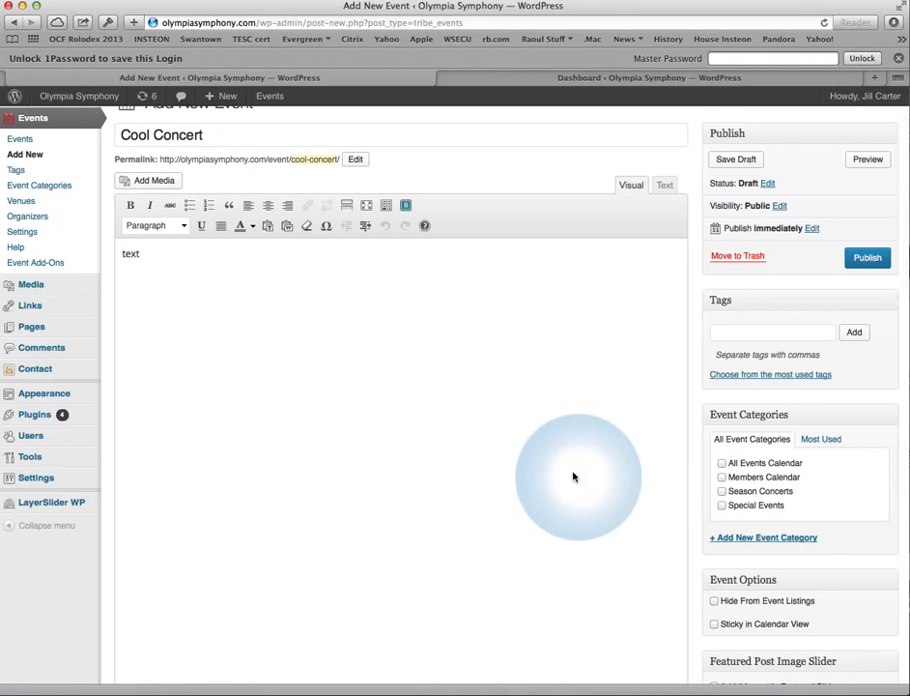
pyautogui.click(722, 464)
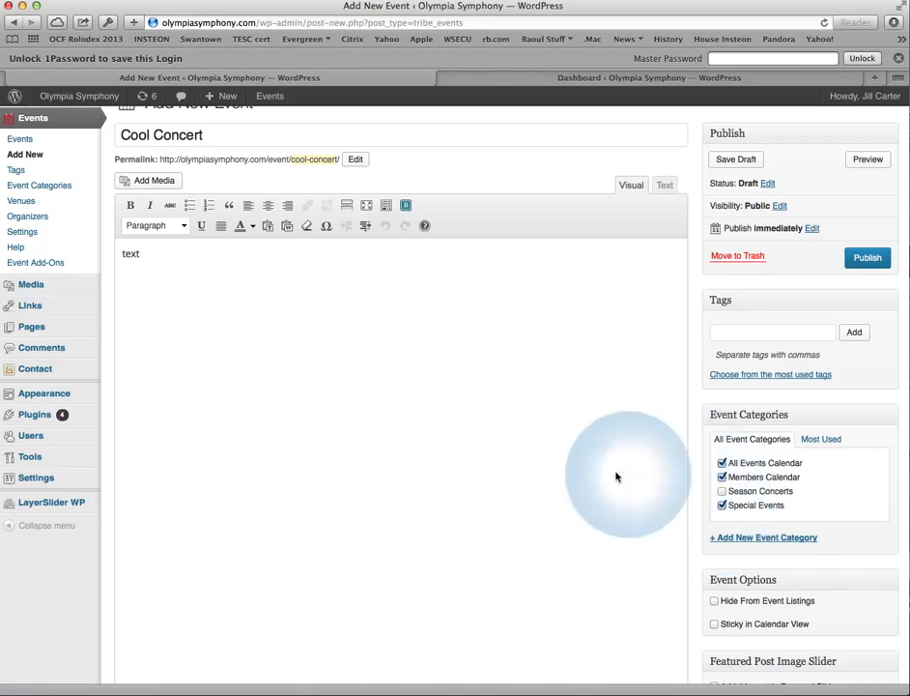
pyautogui.scroll(2, 611, 471)
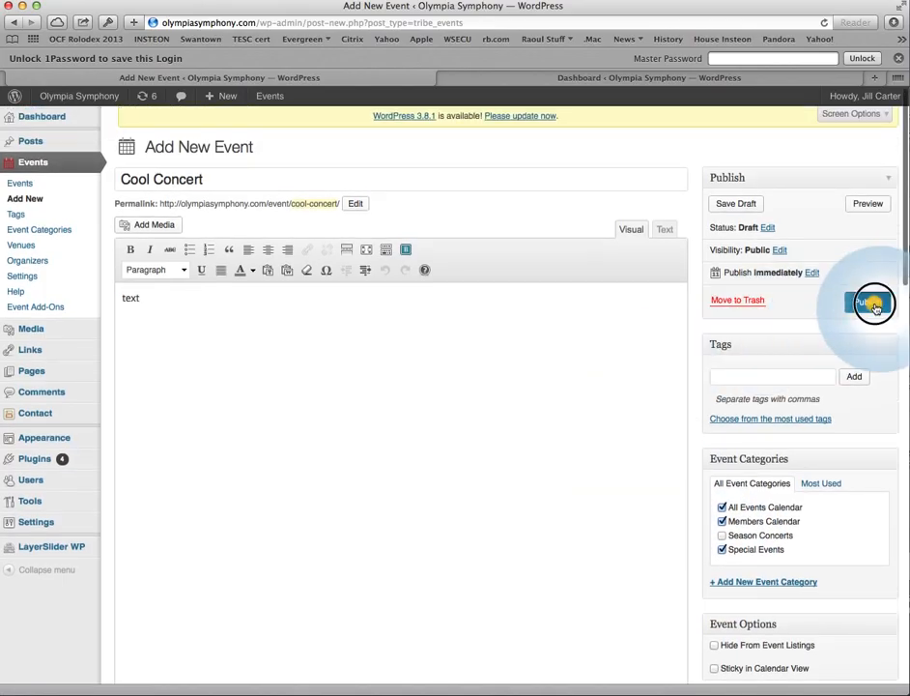
pyautogui.click(872, 304)
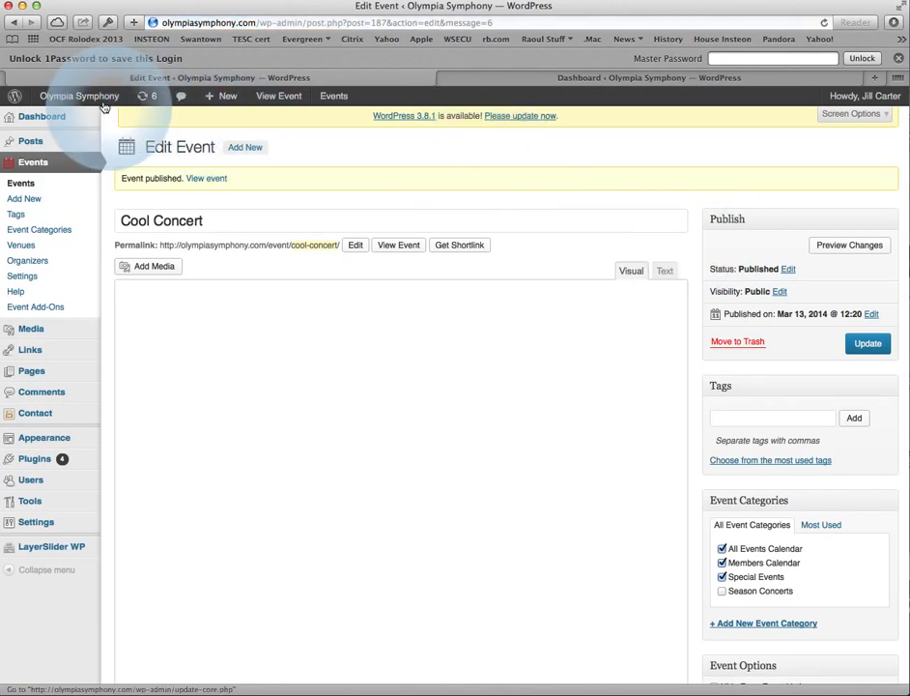
# Step: Open the public symphony site in a separate browser tab and look over the home page's Upcoming Events list
pyautogui.moveTo(96, 101)
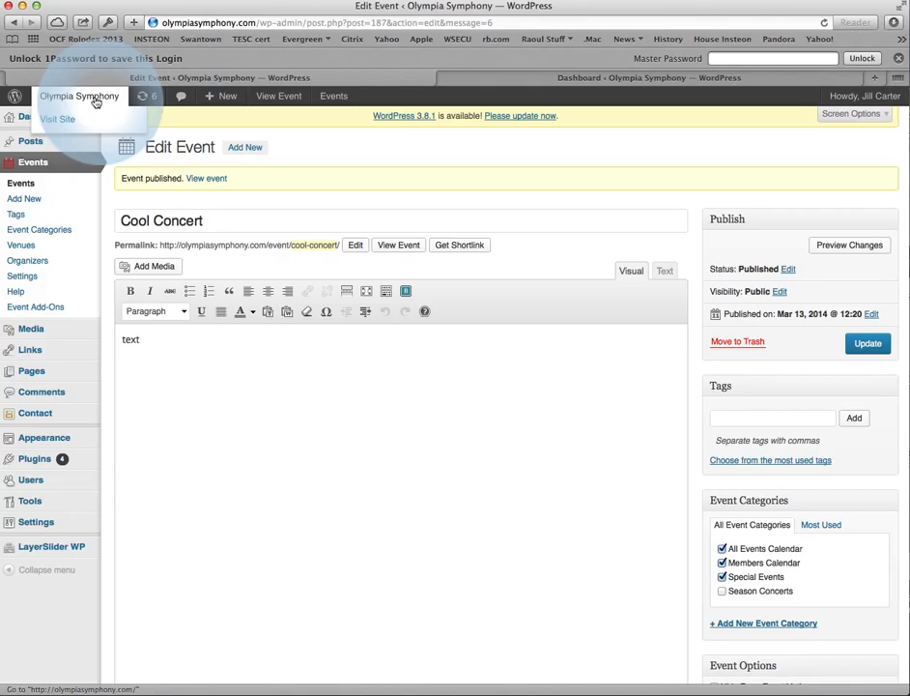
pyautogui.rightClick(68, 123)
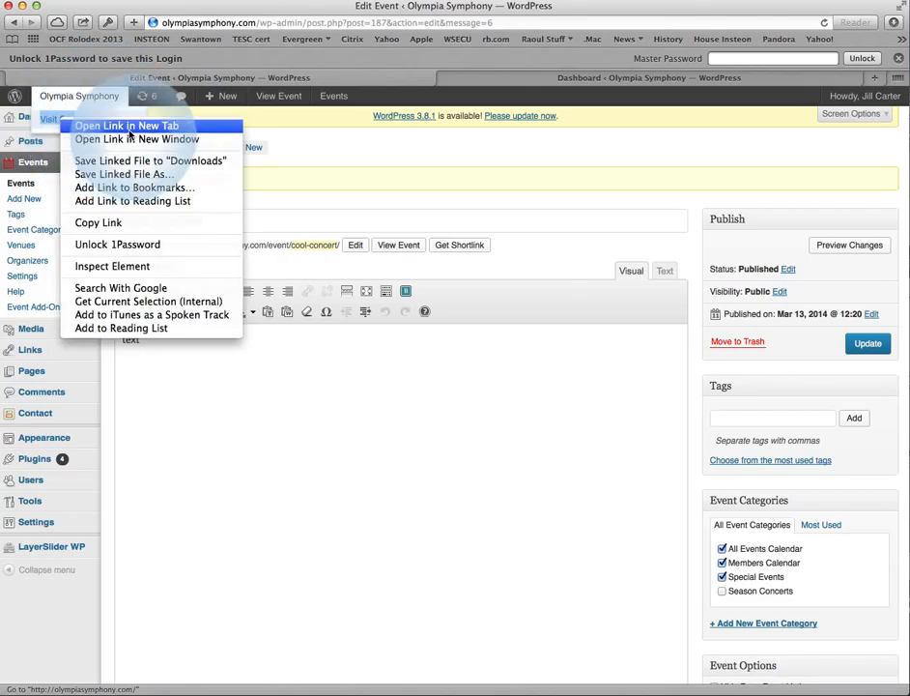
pyautogui.click(133, 127)
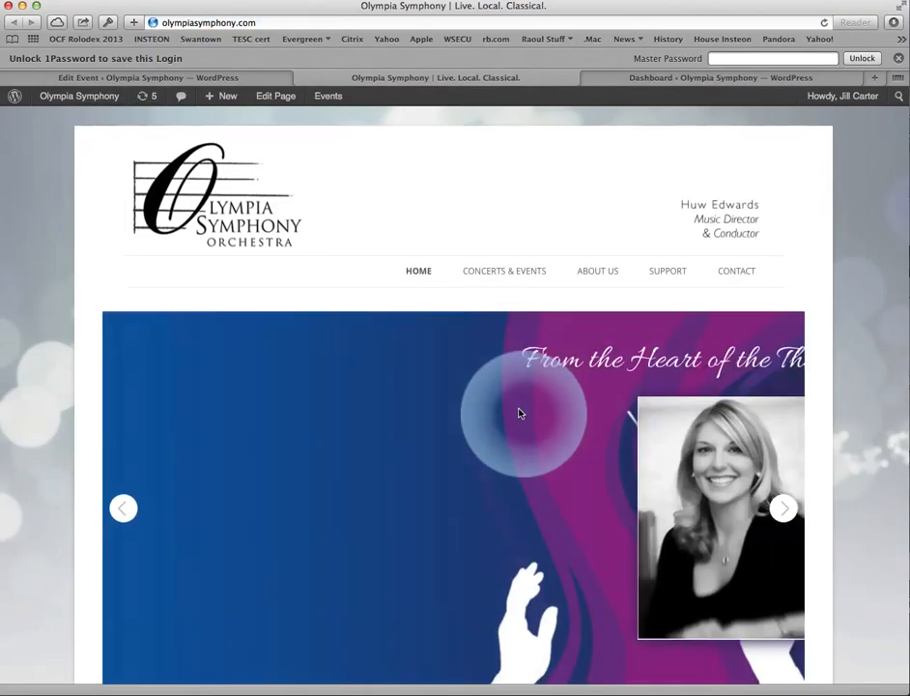
pyautogui.scroll(-5, 518, 413)
pyautogui.scroll(-2, 519, 414)
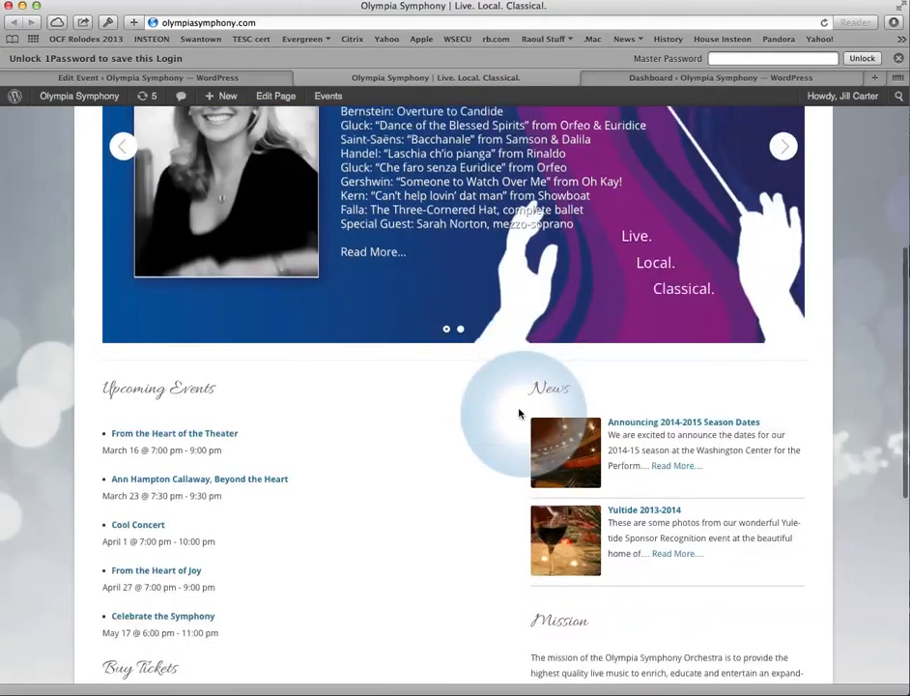
# Step: Open Cool Concert from the home page's upcoming events and check its details, organizer and venue
pyautogui.click(141, 528)
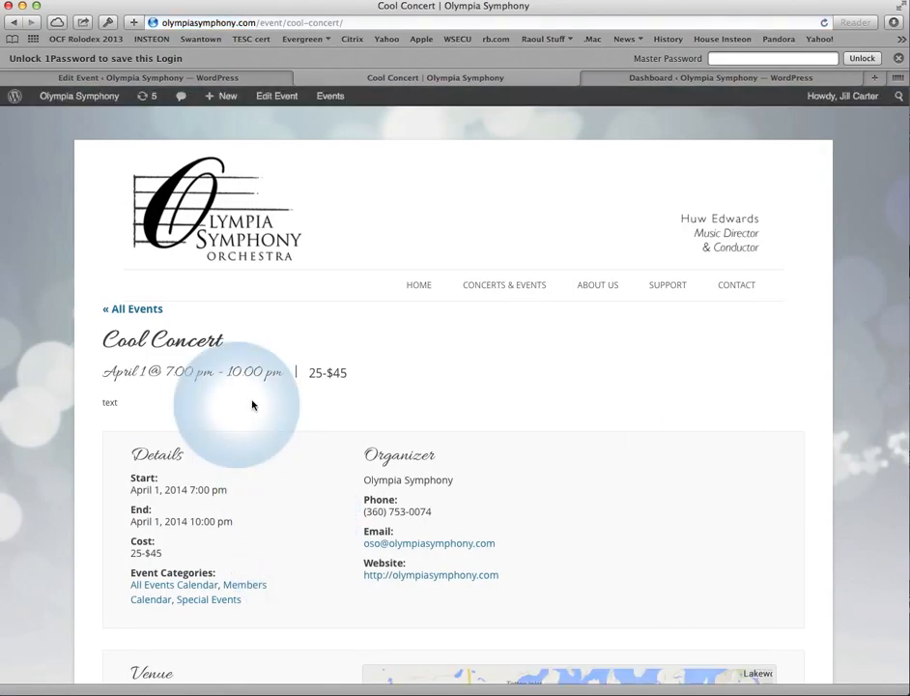
pyautogui.scroll(-3, 268, 585)
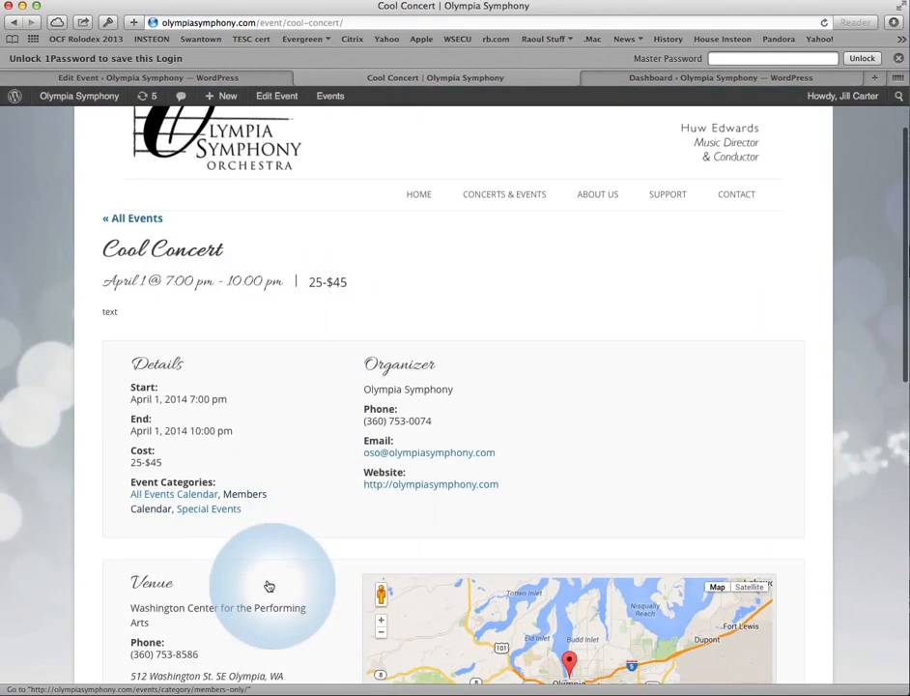
pyautogui.scroll(3, 269, 586)
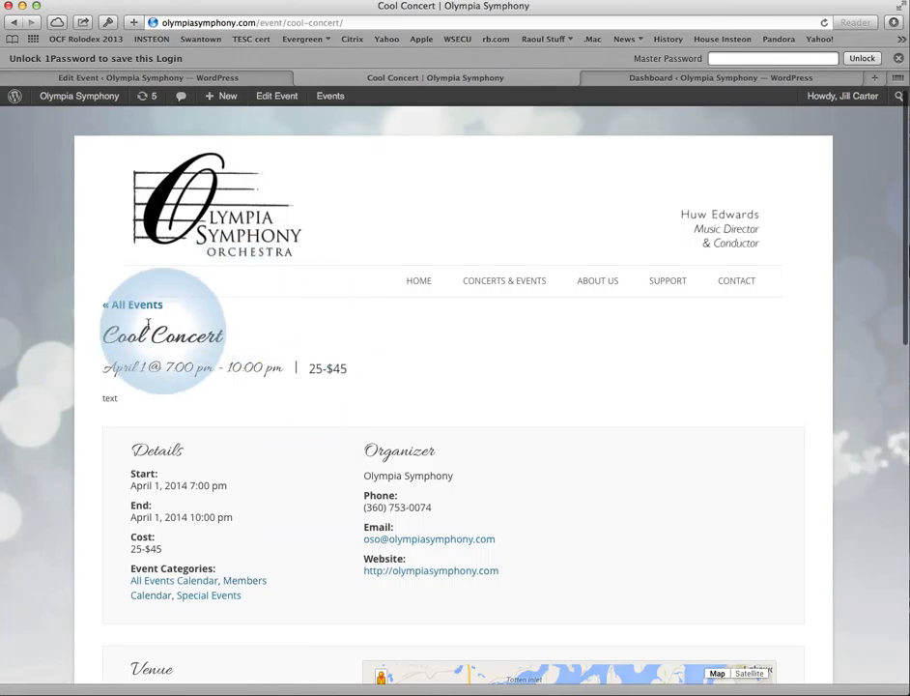
# Step: Open the public Special Events listing briefly, and look through the Season Concerts listing
pyautogui.moveTo(488, 282)
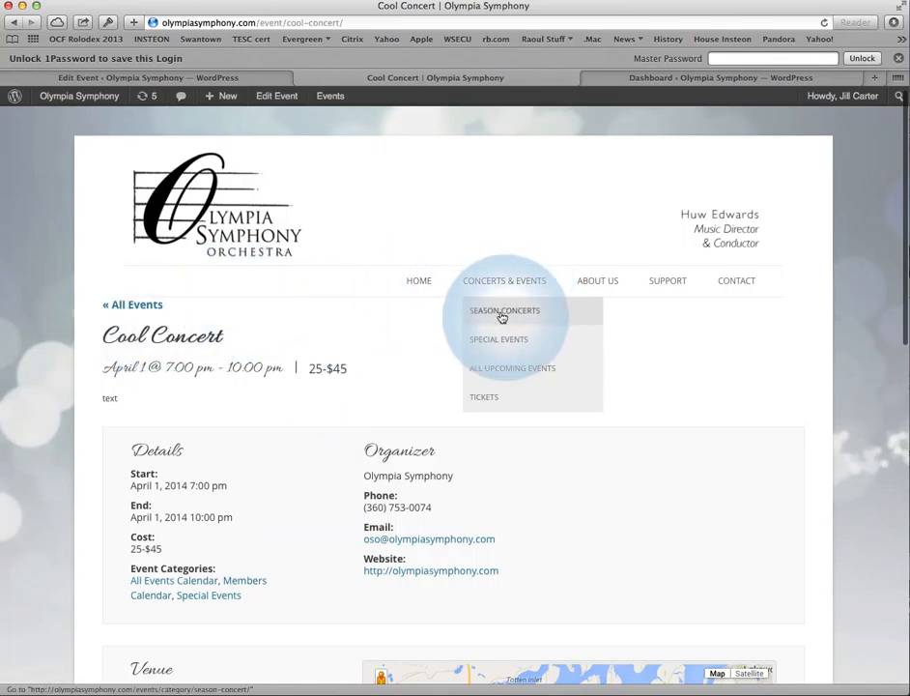
pyautogui.click(495, 337)
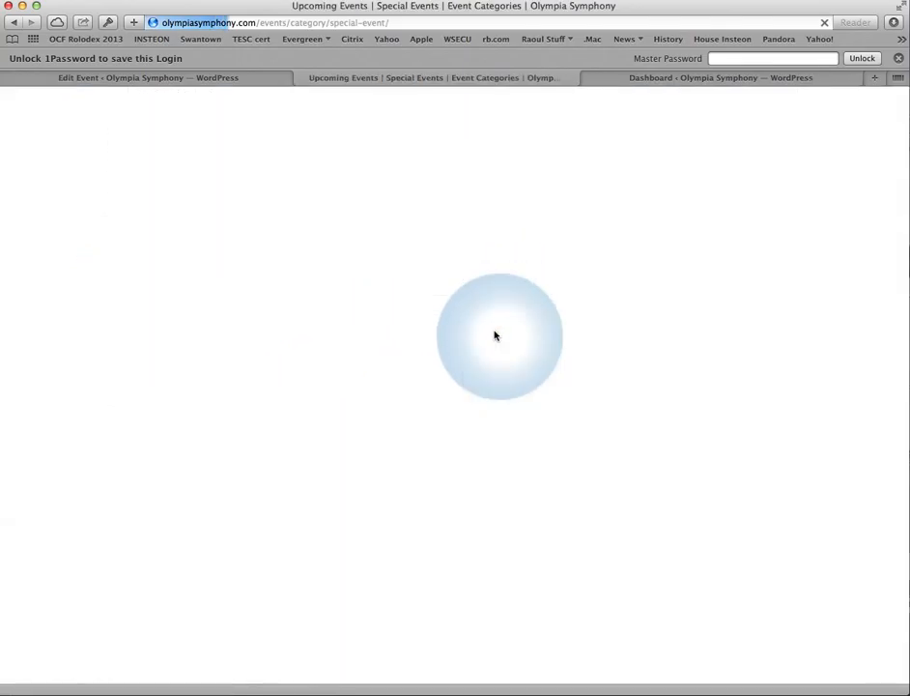
pyautogui.moveTo(511, 288)
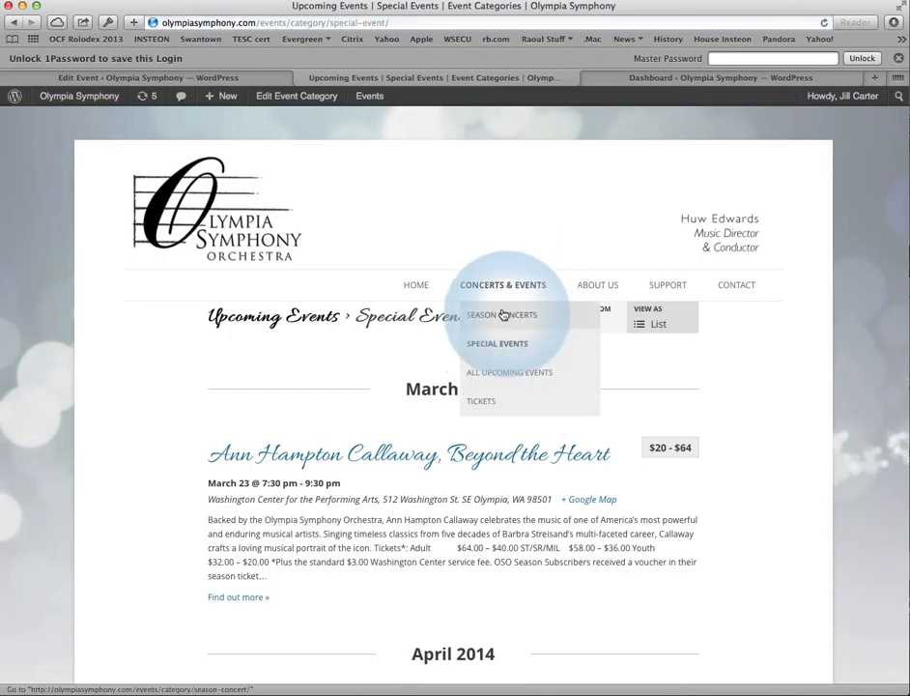
pyautogui.click(503, 315)
pyautogui.scroll(-3, 512, 410)
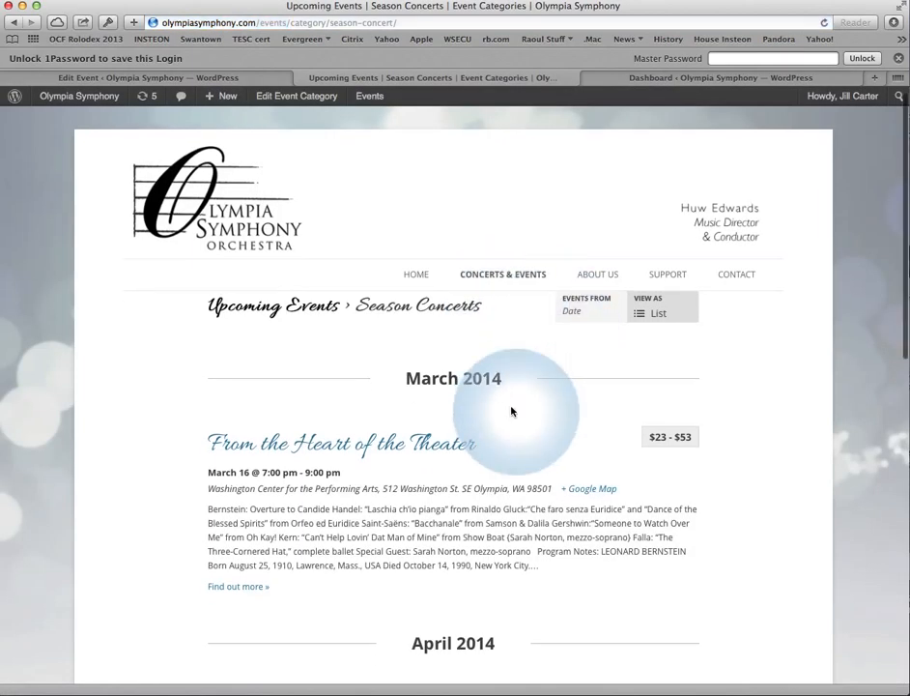
pyautogui.scroll(-3, 511, 407)
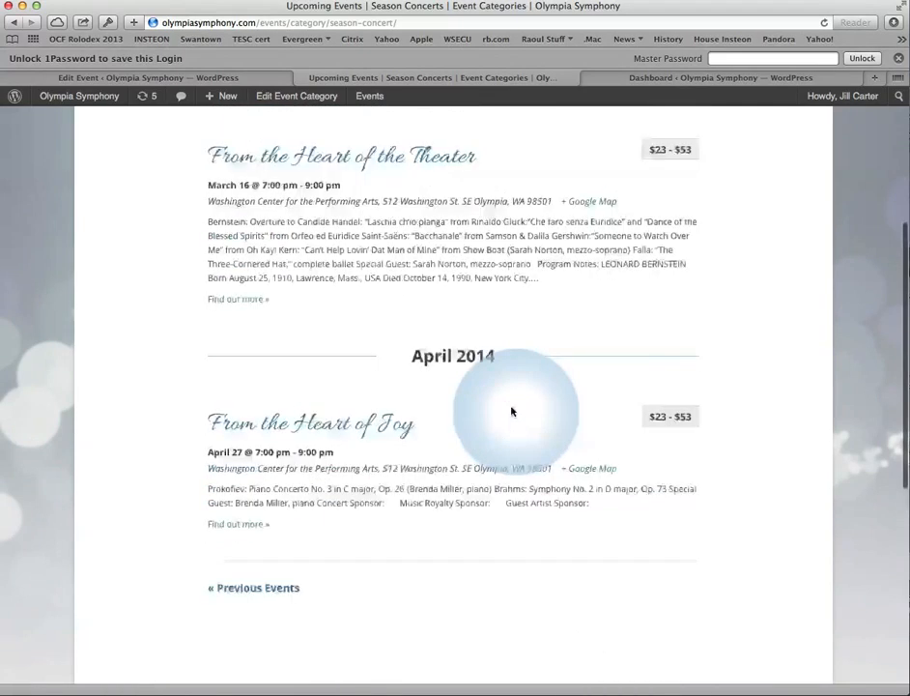
pyautogui.scroll(4, 512, 405)
pyautogui.scroll(2, 521, 258)
# Step: Return to the Special Events listing and check Cool Concert's date, venue, excerpt and cost among the other events
pyautogui.moveTo(502, 259)
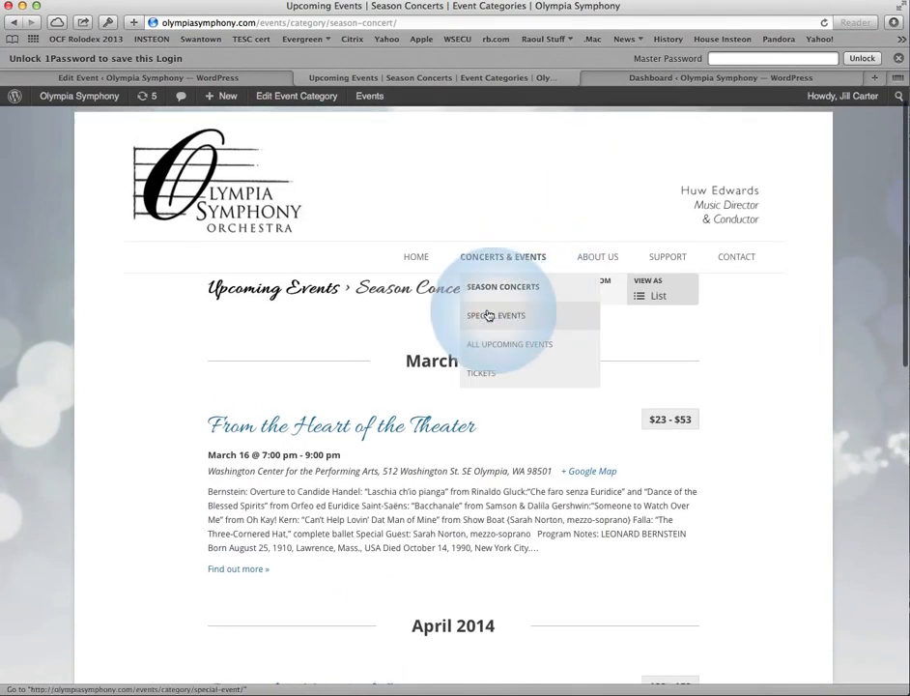
pyautogui.click(490, 318)
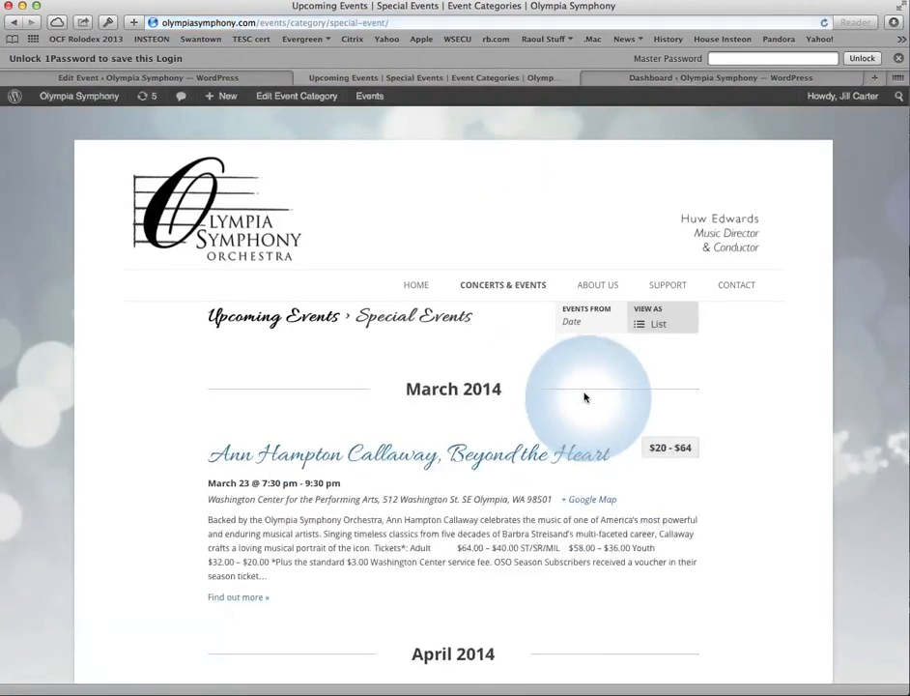
pyautogui.scroll(-2, 583, 406)
pyautogui.scroll(-2, 583, 415)
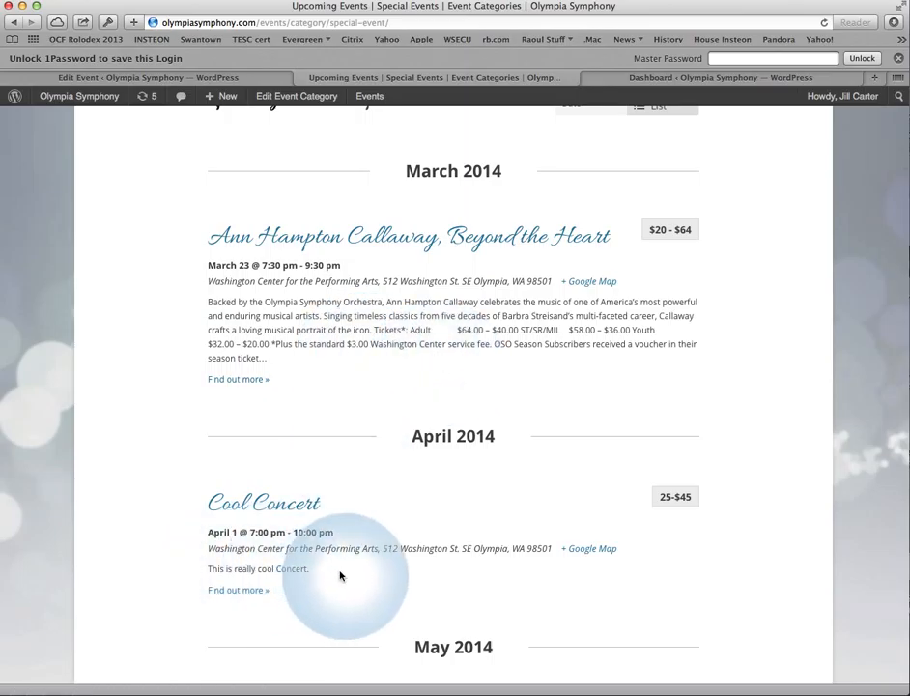
pyautogui.scroll(-3, 339, 576)
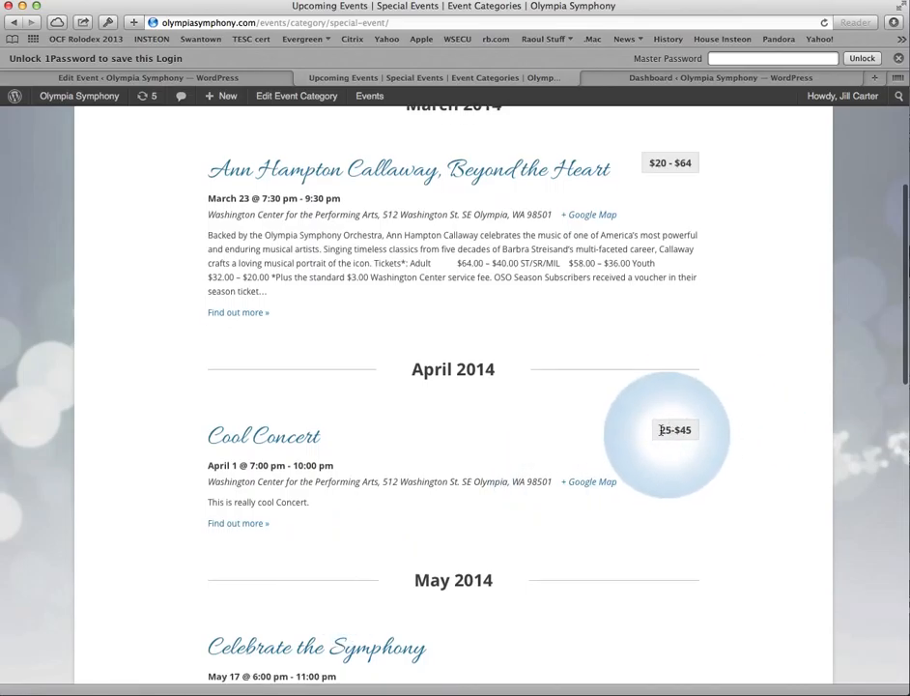
pyautogui.scroll(-5, 392, 439)
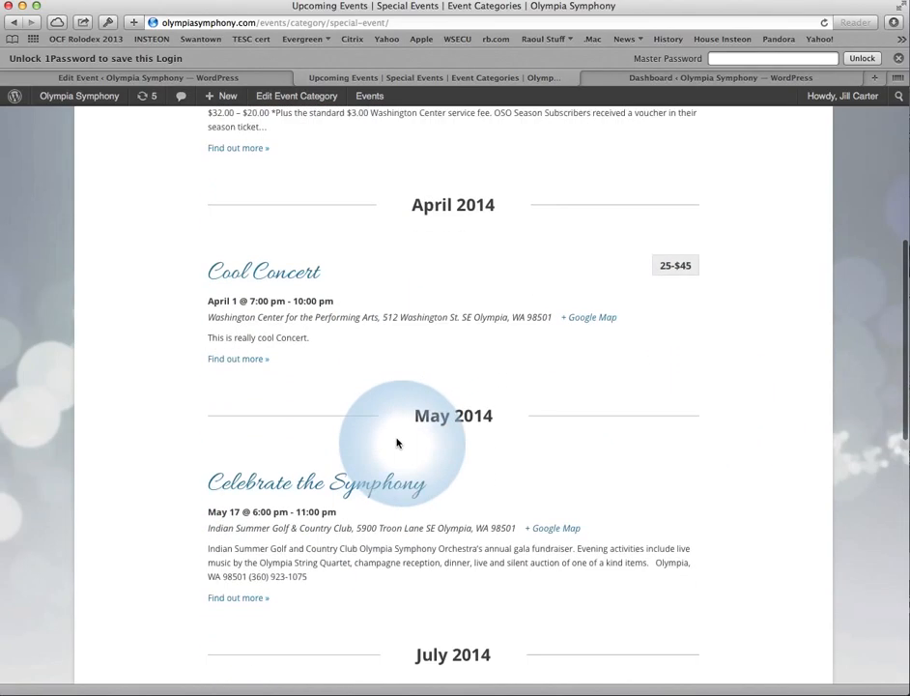
pyautogui.scroll(-1, 396, 444)
pyautogui.scroll(2, 396, 444)
# Step: Open Cool Concert from the Special Events listing and review its full event page
pyautogui.click(273, 317)
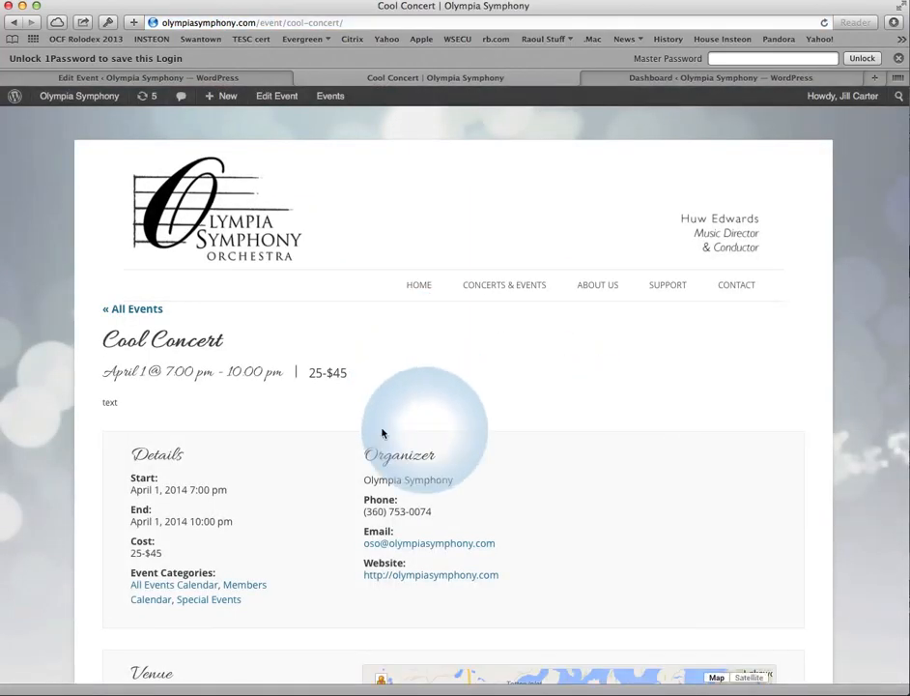
pyautogui.scroll(-3, 315, 394)
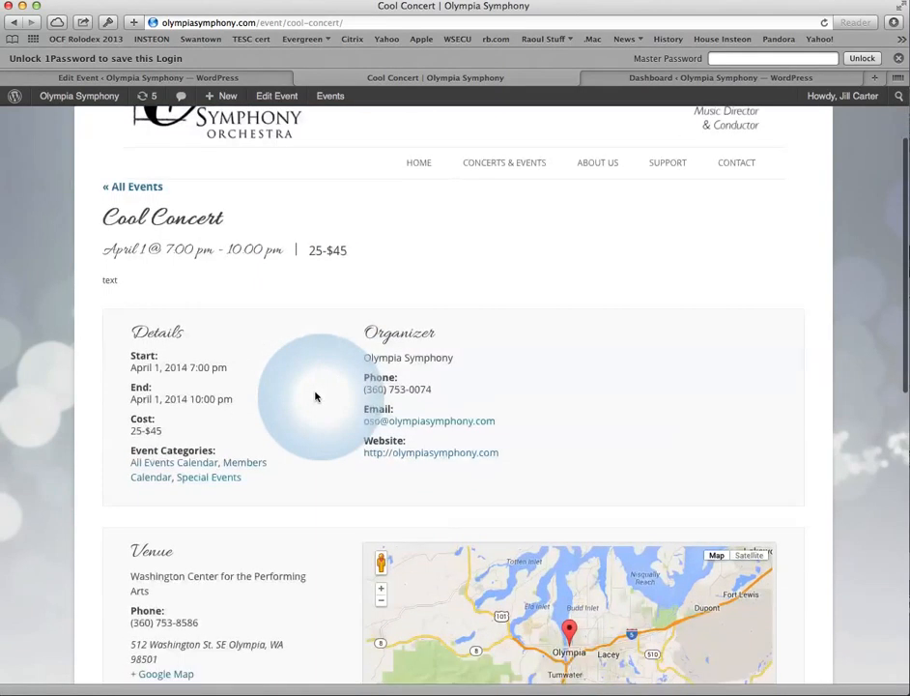
pyautogui.scroll(-2, 315, 396)
pyautogui.scroll(3, 316, 396)
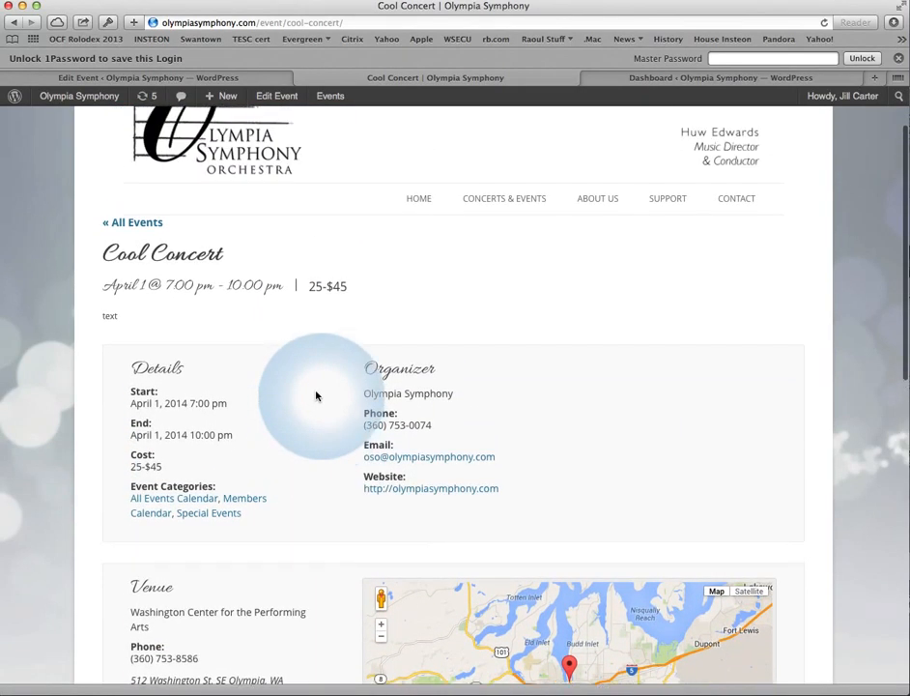
pyautogui.scroll(1, 316, 396)
pyautogui.scroll(1, 317, 395)
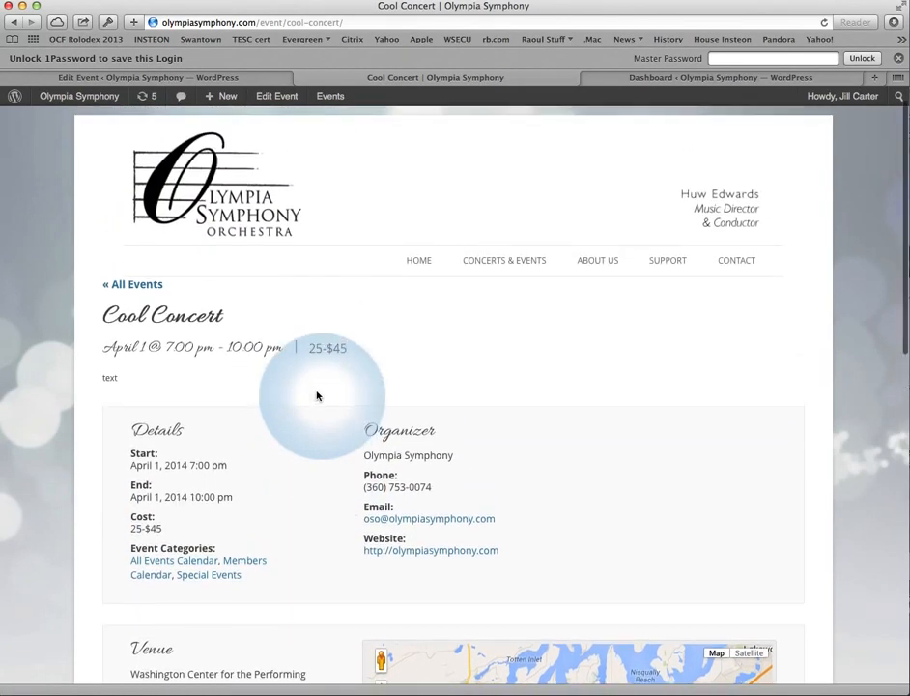
# Step: Open the season concert From the Heart of the Theater for editing and copy its Purchase Tickets button shortcode
pyautogui.click(507, 293)
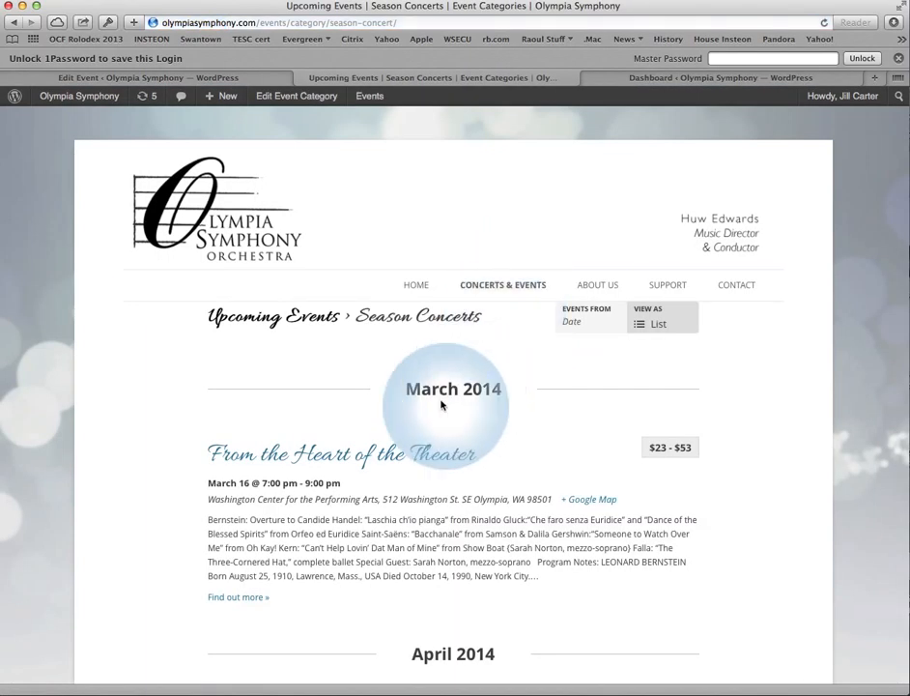
pyautogui.click(425, 460)
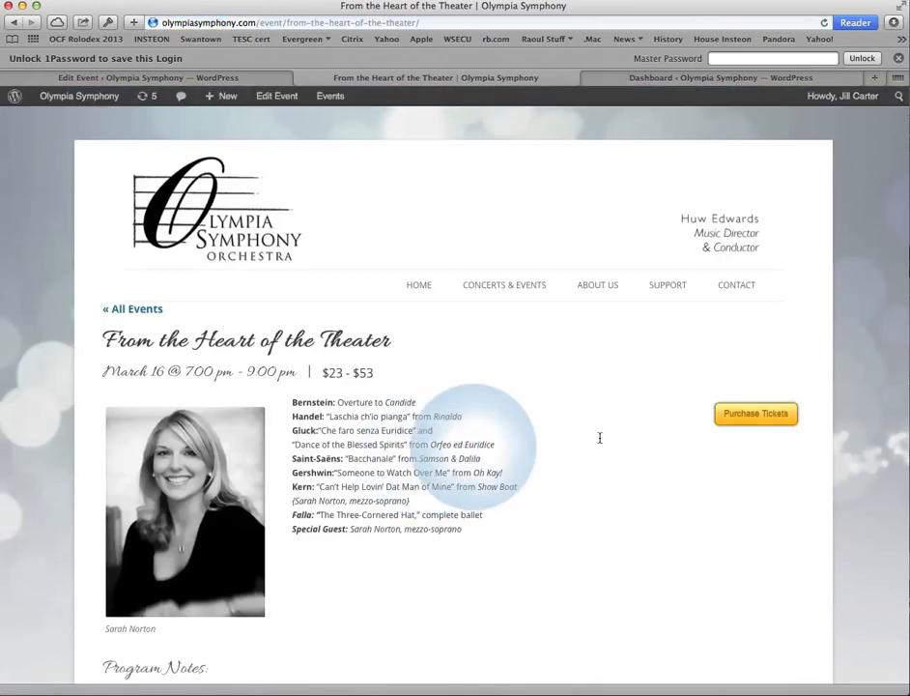
pyautogui.scroll(-1, 604, 444)
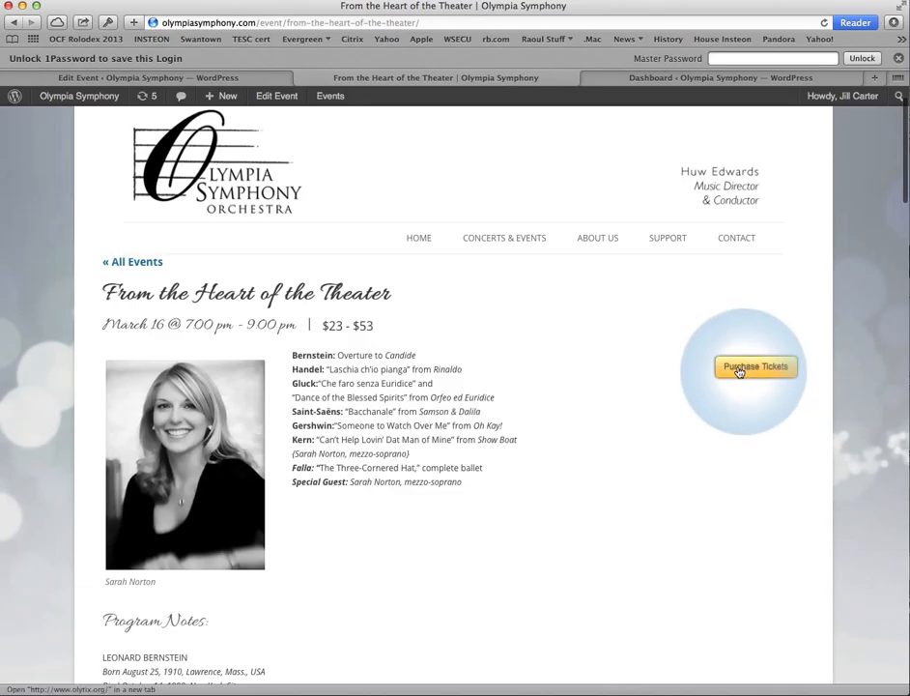
pyautogui.click(279, 96)
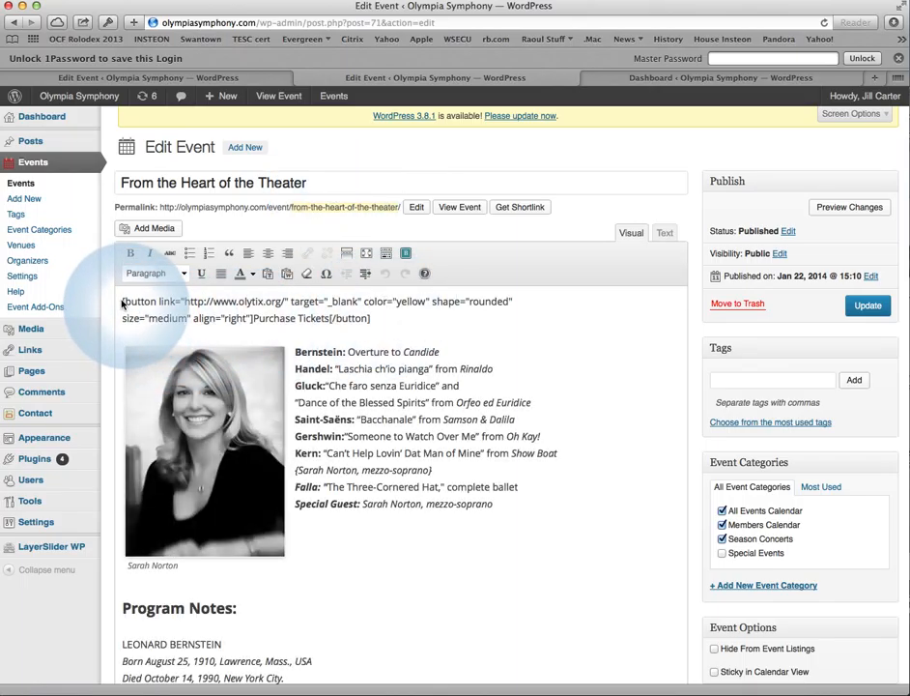
pyautogui.moveTo(122, 303); pyautogui.dragTo(379, 320)
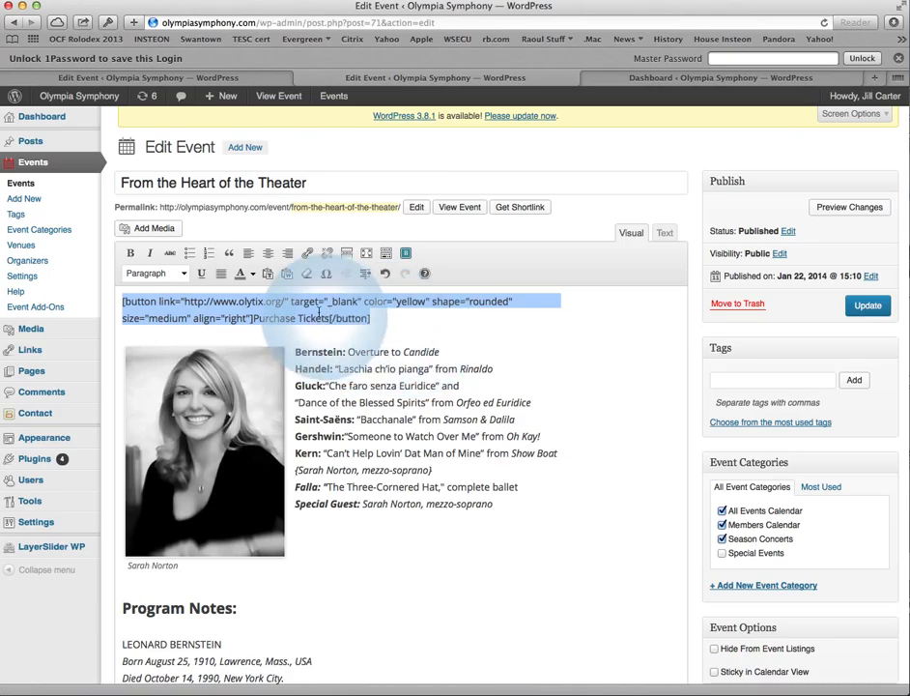
# Step: Paste the Purchase Tickets shortcode into Cool Concert's description on its own line below "text" and update the event
pyautogui.click(21, 183)
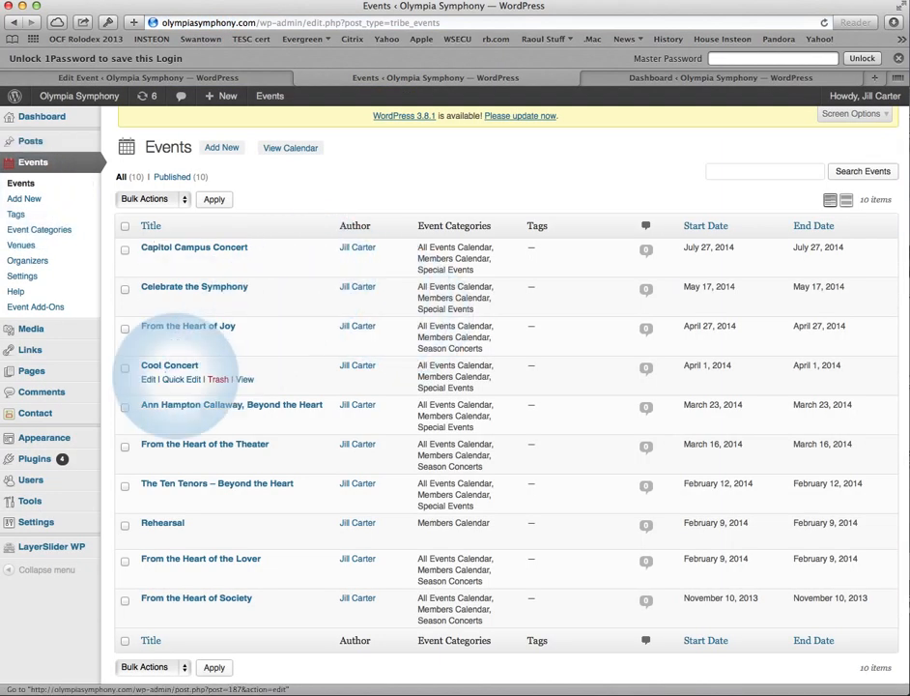
pyautogui.click(148, 378)
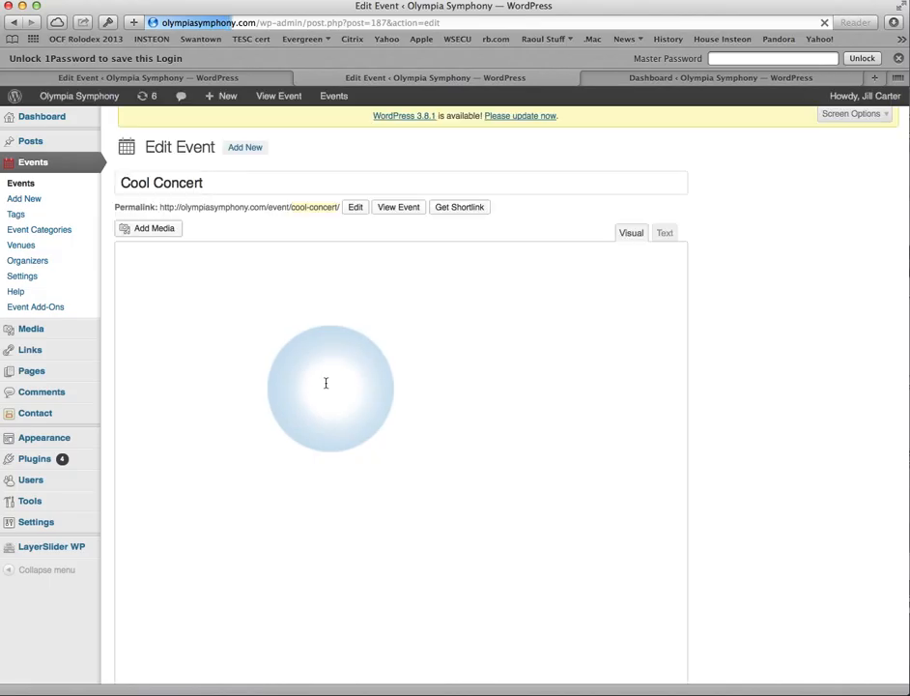
pyautogui.click(144, 302)
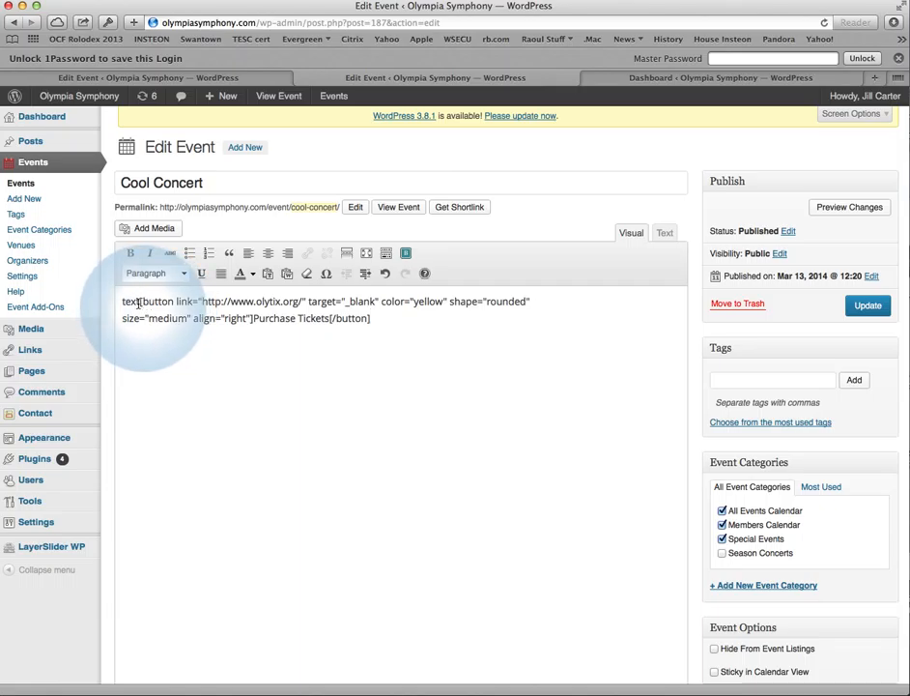
pyautogui.press('Return')
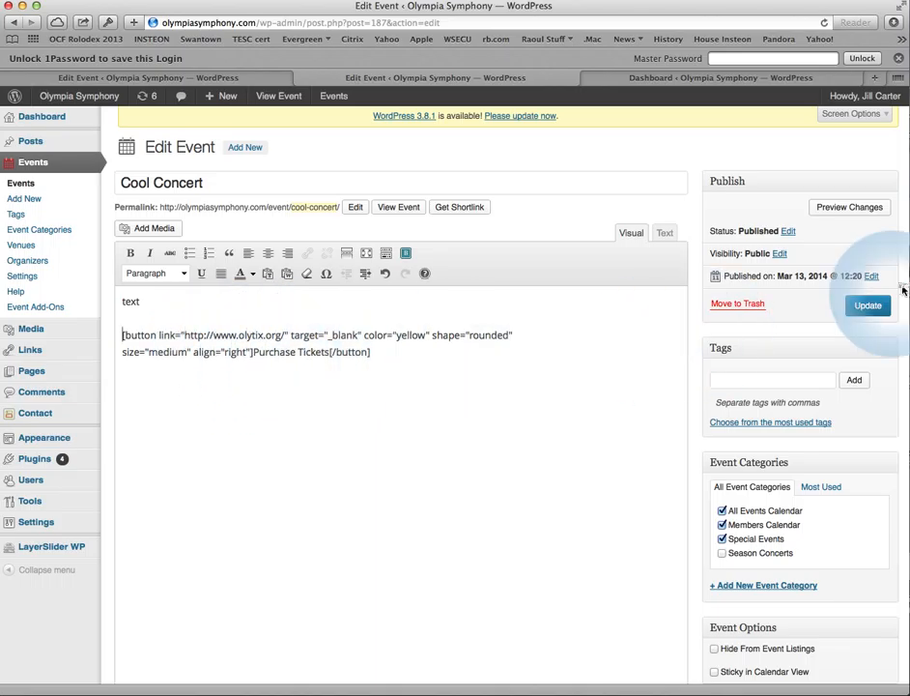
pyautogui.click(869, 306)
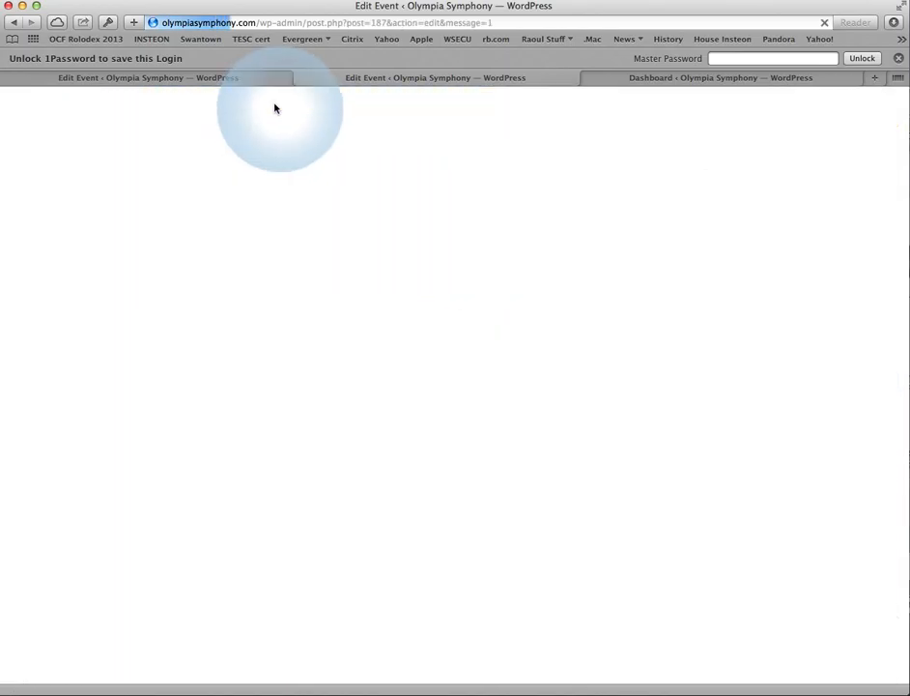
# Step: View the updated Cool Concert page on the public site and check the Purchase Tickets button
pyautogui.click(276, 102)
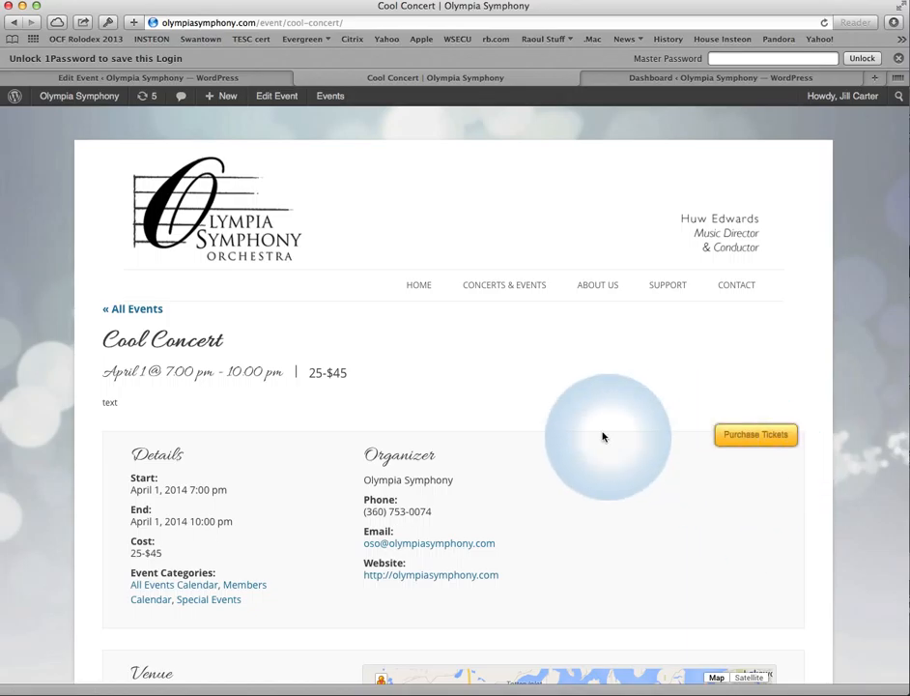
pyautogui.scroll(-2, 589, 437)
pyautogui.scroll(2, 589, 436)
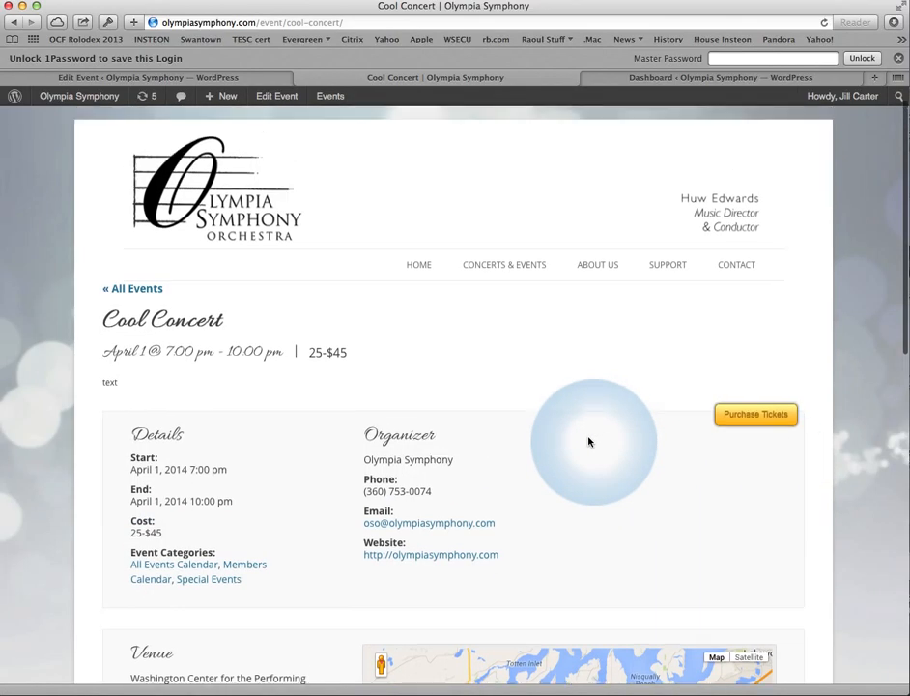